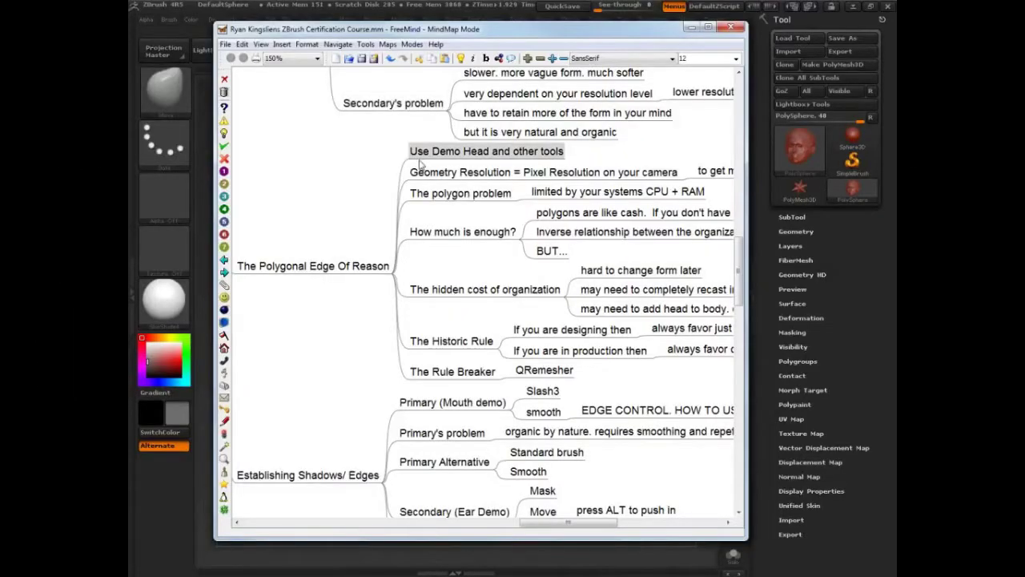
# Review the Polygonal Edge Of Reason notes in the mind map and switch to the head model in ZBrush.
pyautogui.moveTo(339, 212); pyautogui.dragTo(282, 208)
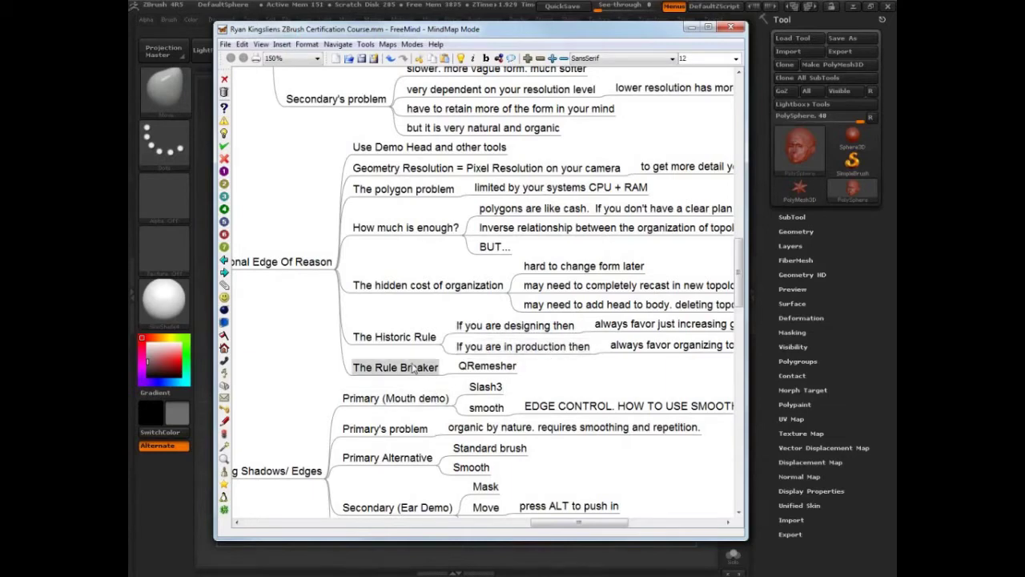
pyautogui.hscroll(5, 412, 367)
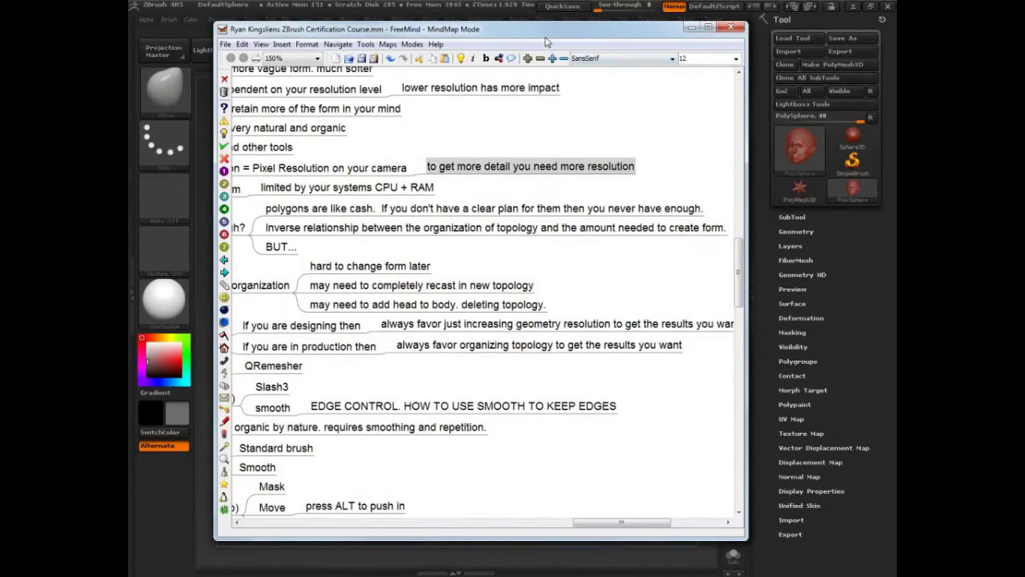
pyautogui.moveTo(518, 32); pyautogui.dragTo(129, 33)
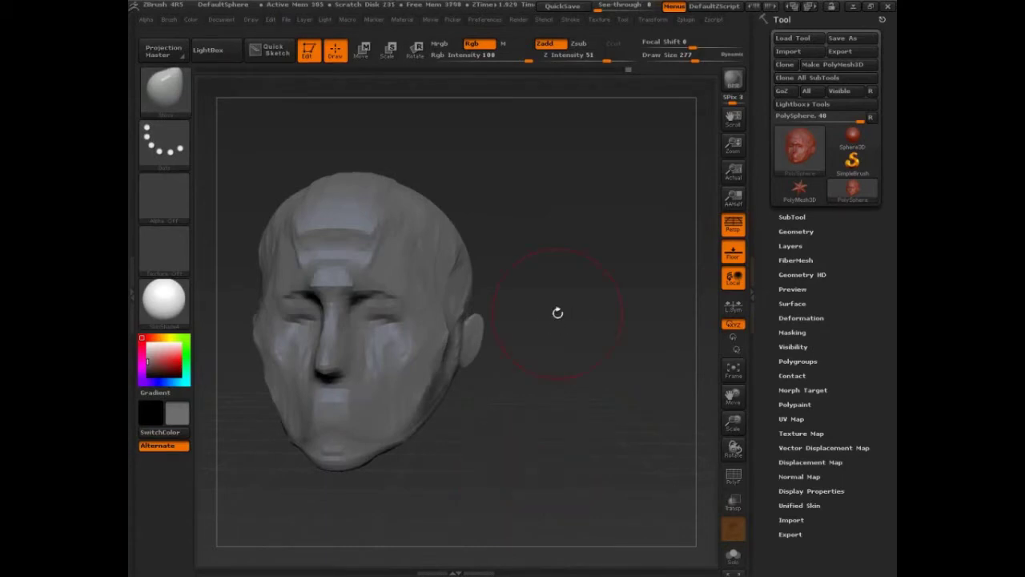
pyautogui.moveTo(568, 412); pyautogui.dragTo(635, 439)
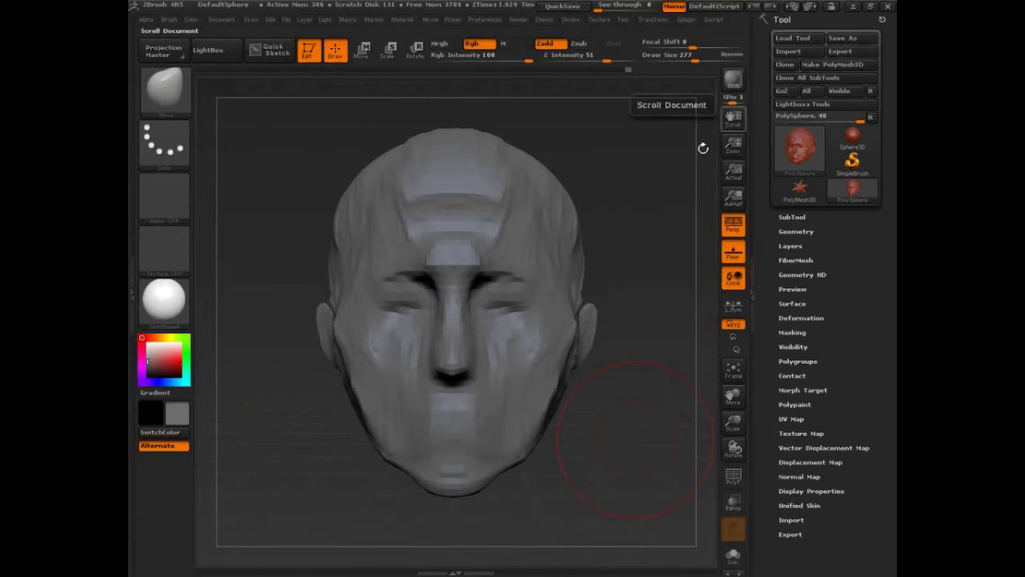
pyautogui.moveTo(659, 355); pyautogui.dragTo(553, 506)
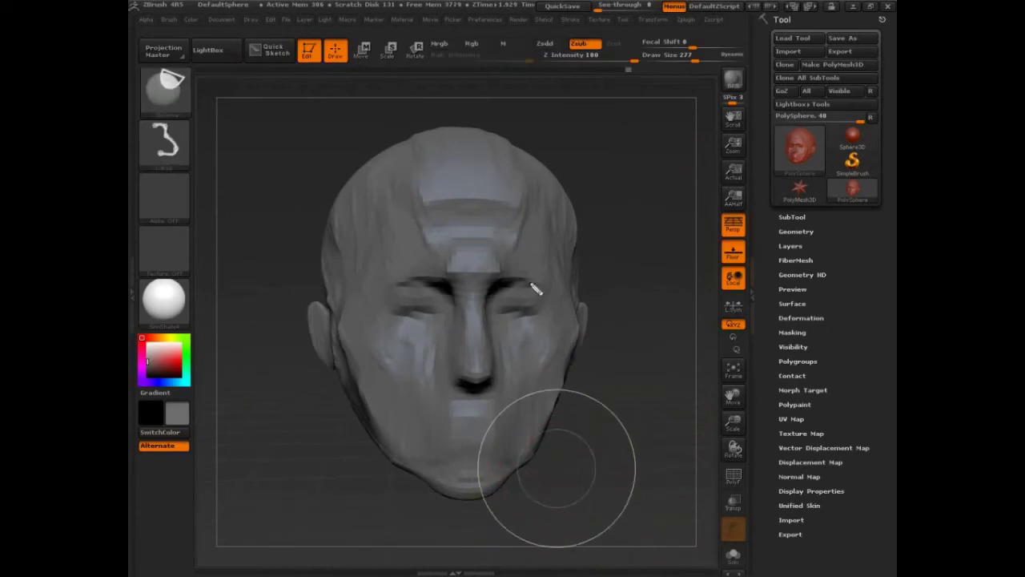
pyautogui.moveTo(513, 134)
pyautogui.keyDown('ctrl'); pyautogui.keyDown('shift'); pyautogui.mouseDown()
pyautogui.moveTo(329, 328)
pyautogui.moveTo(582, 230)
pyautogui.moveTo(455, 130)
pyautogui.mouseUp(); pyautogui.keyUp('shift'); pyautogui.keyUp('ctrl')
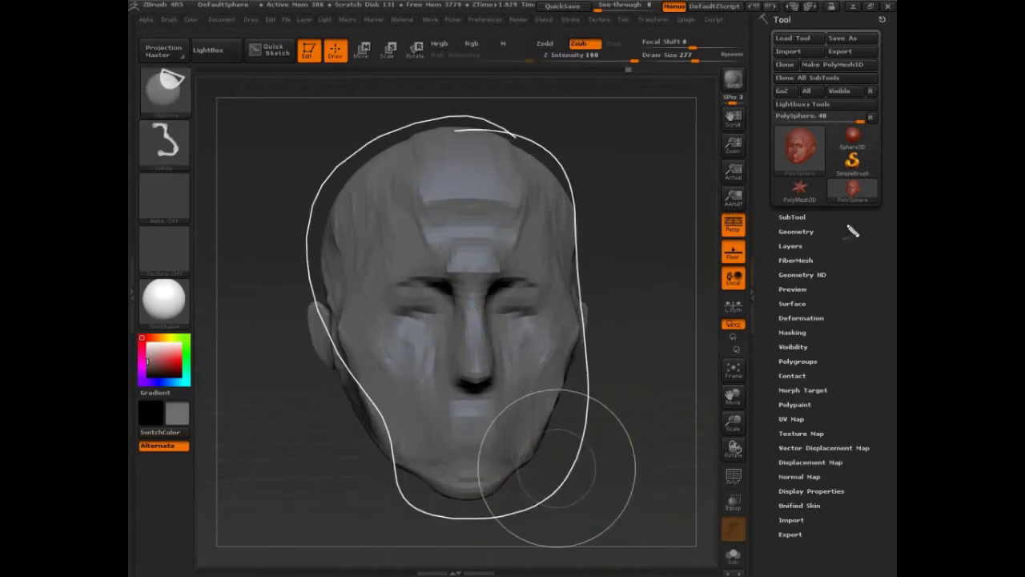
pyautogui.moveTo(851, 207)
pyautogui.mouseDown()
pyautogui.moveTo(873, 189)
pyautogui.moveTo(849, 205)
pyautogui.mouseUp()
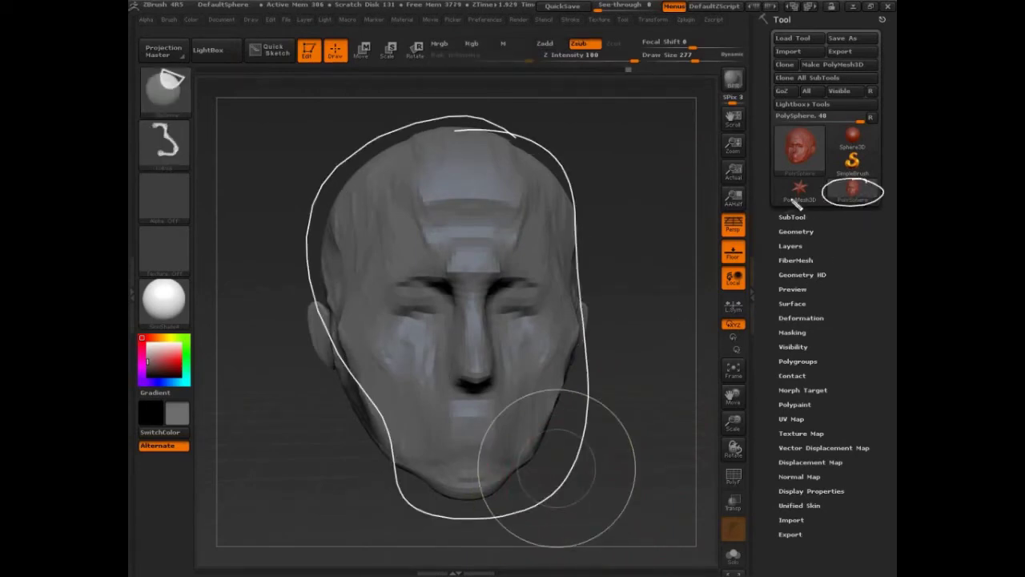
pyautogui.moveTo(801, 182); pyautogui.dragTo(796, 180)
pyautogui.moveTo(870, 149); pyautogui.dragTo(862, 128)
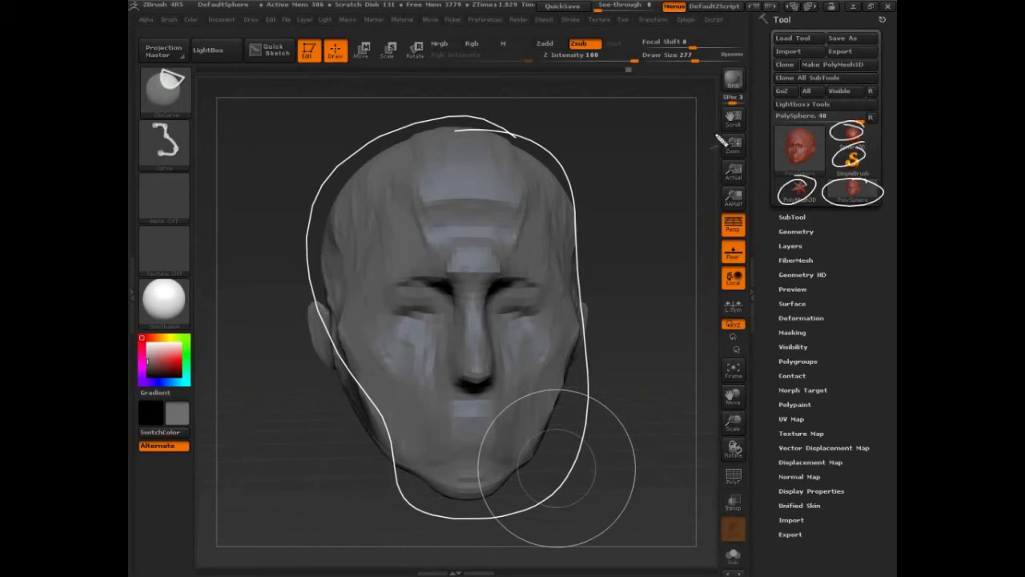
pyautogui.press('Escape')
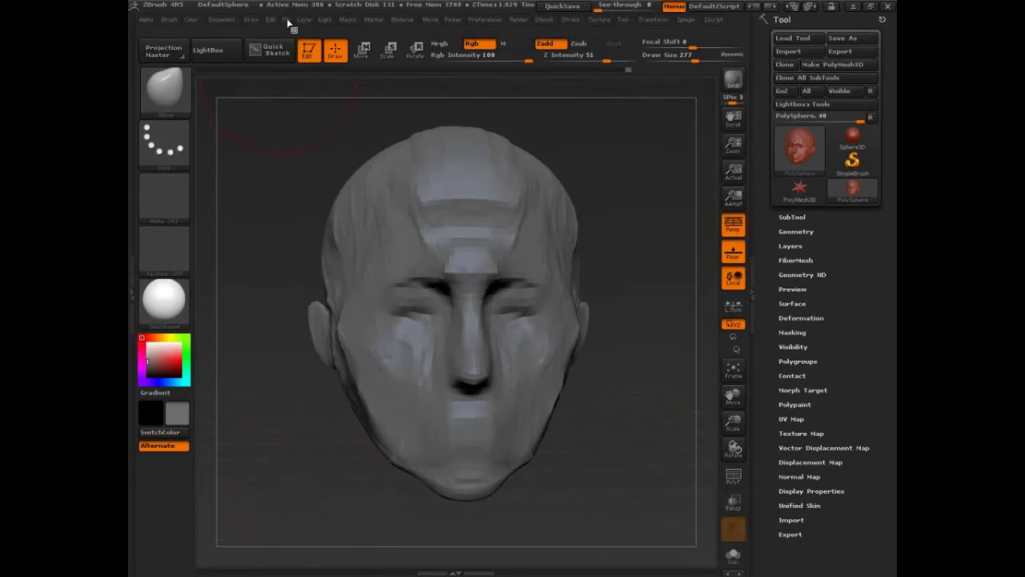
# Save the project with the head sculpt as cert-demo-061513-01.
pyautogui.click(288, 20)
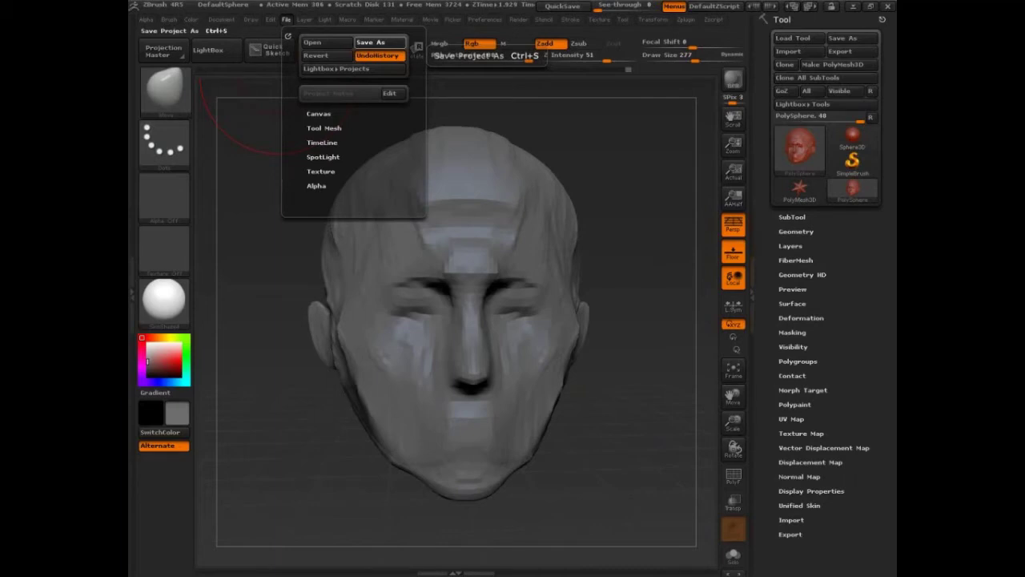
pyautogui.click(372, 43)
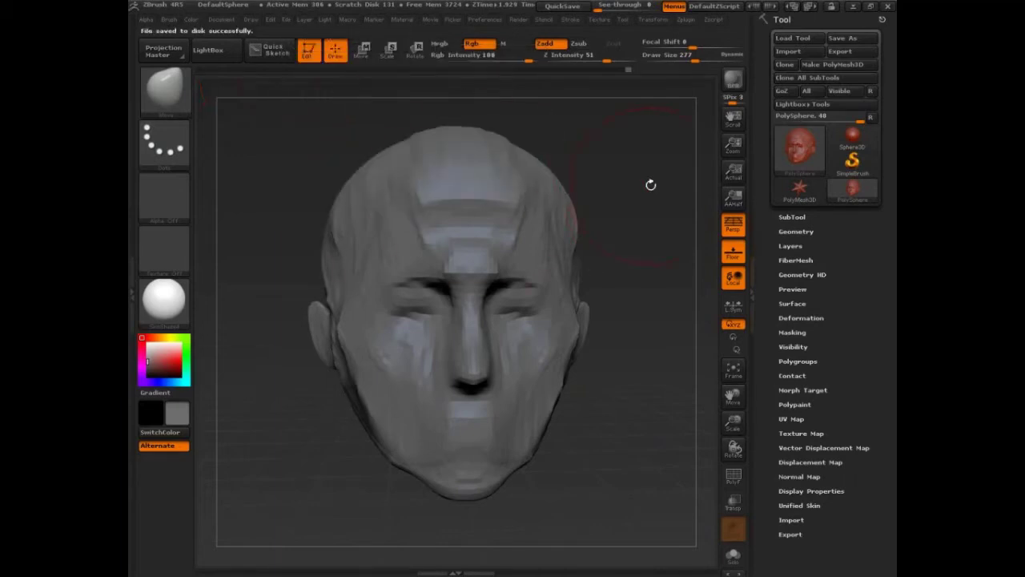
pyautogui.moveTo(637, 192); pyautogui.dragTo(621, 190)
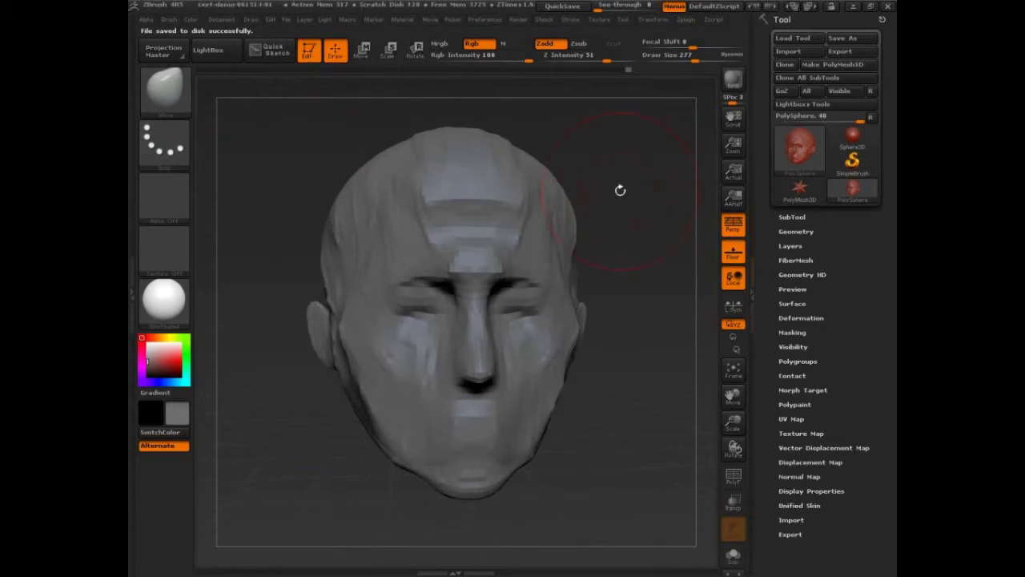
pyautogui.moveTo(622, 462); pyautogui.dragTo(609, 441)
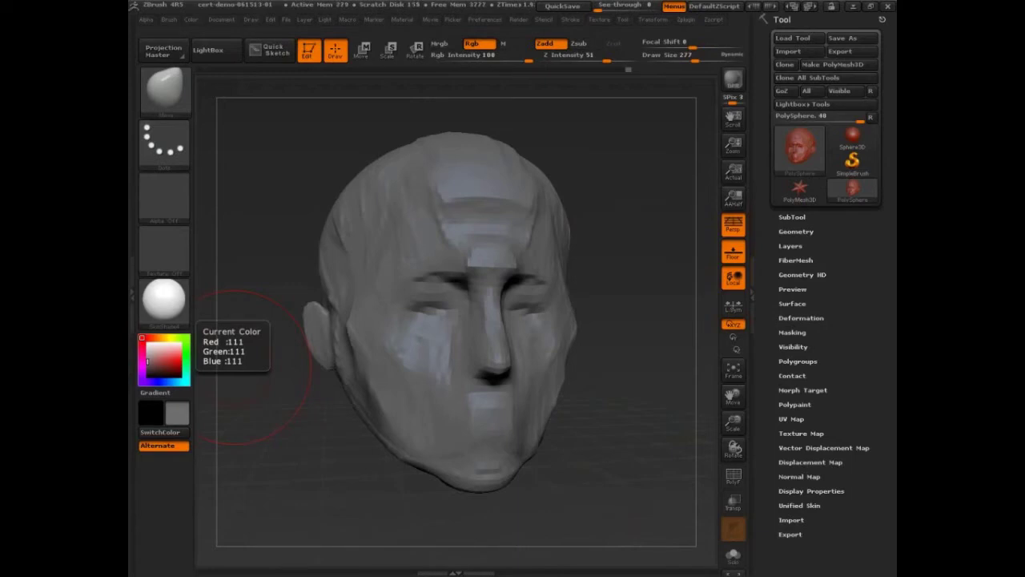
pyautogui.moveTo(604, 480); pyautogui.dragTo(597, 483)
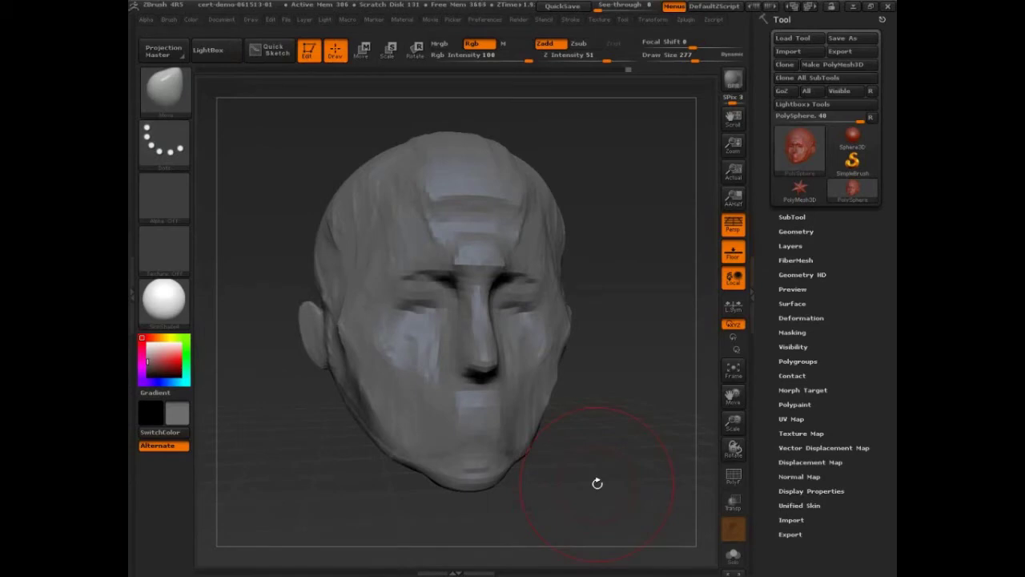
# Expand the tool's Geometry settings and lower the head to subdivision level 1 to view its coarsest form.
pyautogui.click(796, 232)
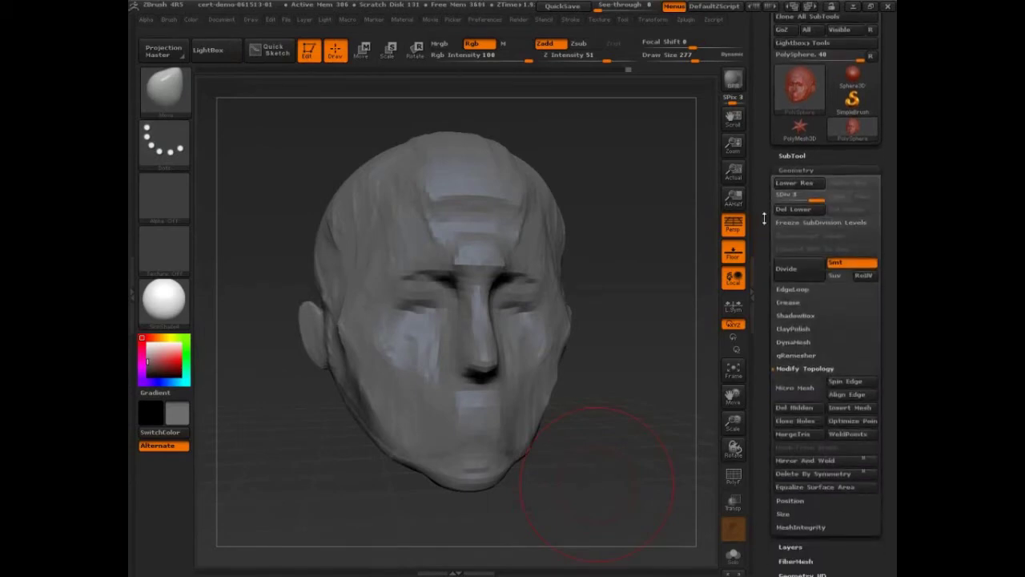
pyautogui.hotkey('ctrl', 'shift')
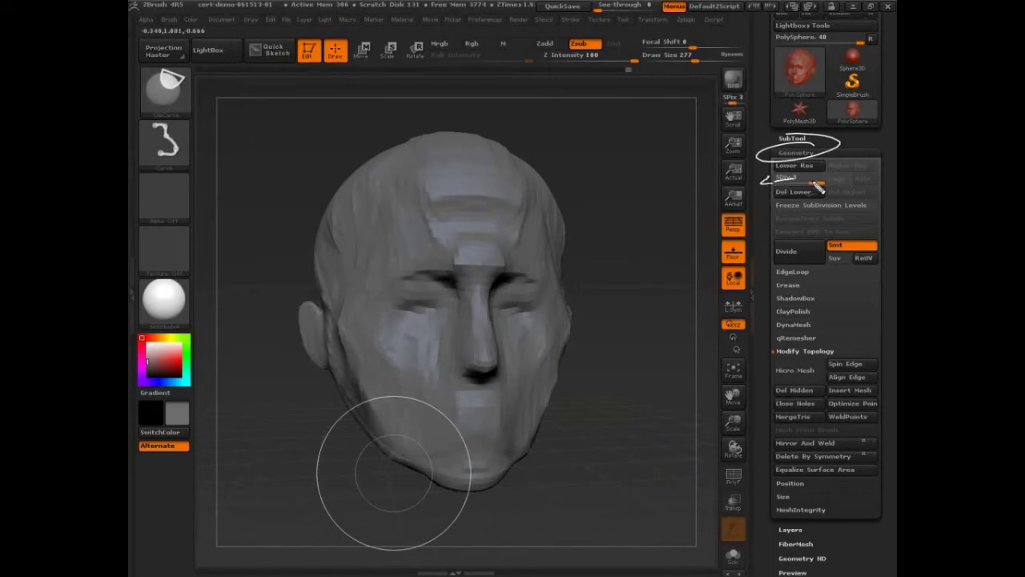
pyautogui.moveTo(836, 178)
pyautogui.mouseDown()
pyautogui.moveTo(866, 179)
pyautogui.moveTo(857, 183)
pyautogui.mouseUp()
pyautogui.hotkey('ctrl', 'shift', 'd')
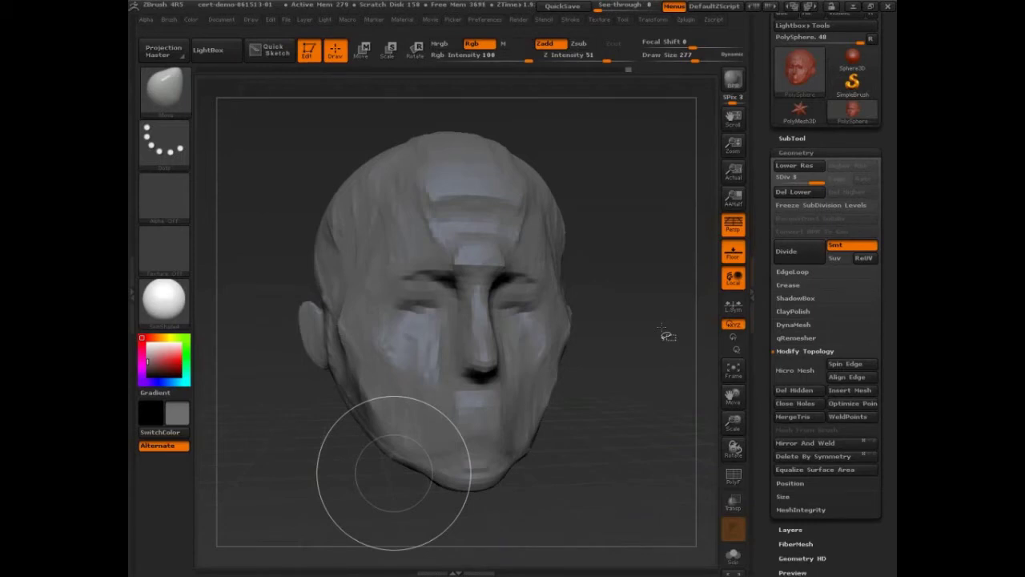
pyautogui.moveTo(817, 183); pyautogui.dragTo(792, 182)
pyautogui.hotkey('shift', 'd')
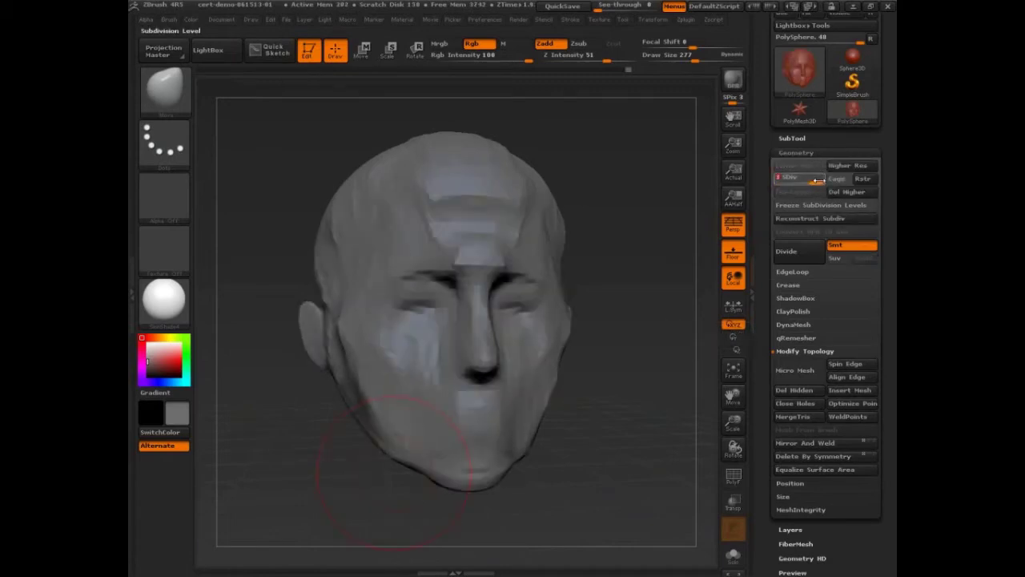
pyautogui.moveTo(818, 182); pyautogui.dragTo(784, 183)
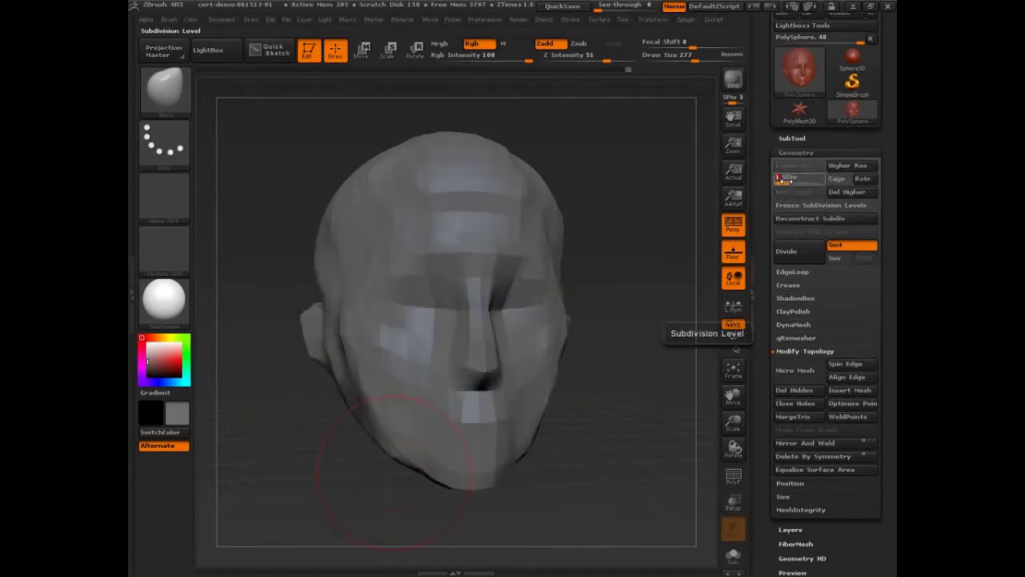
# Compare the head's form by stepping between subdivision levels 1, 2 and 3, ending at level 3.
pyautogui.press('d')
pyautogui.press('d')
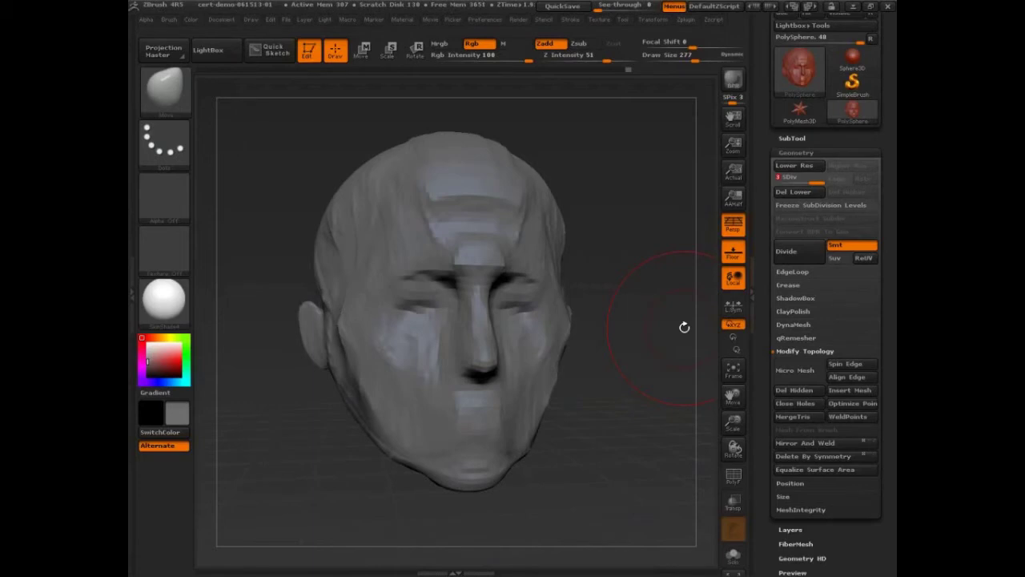
pyautogui.hotkey('shift', 'd')
pyautogui.hotkey('shift', 'd')
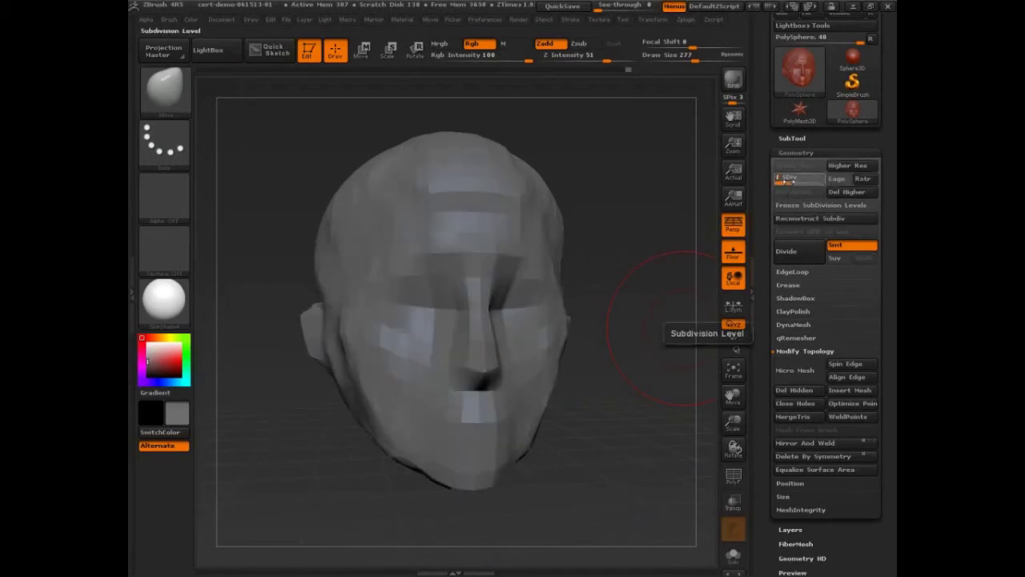
pyautogui.press('d')
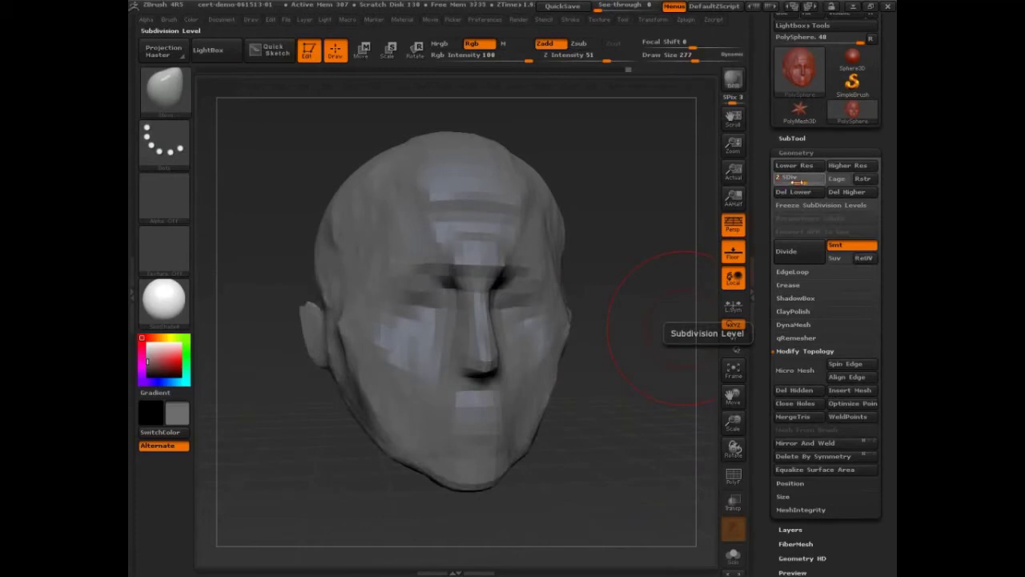
pyautogui.hotkey('shift', 'd')
pyautogui.press('d')
pyautogui.press('d')
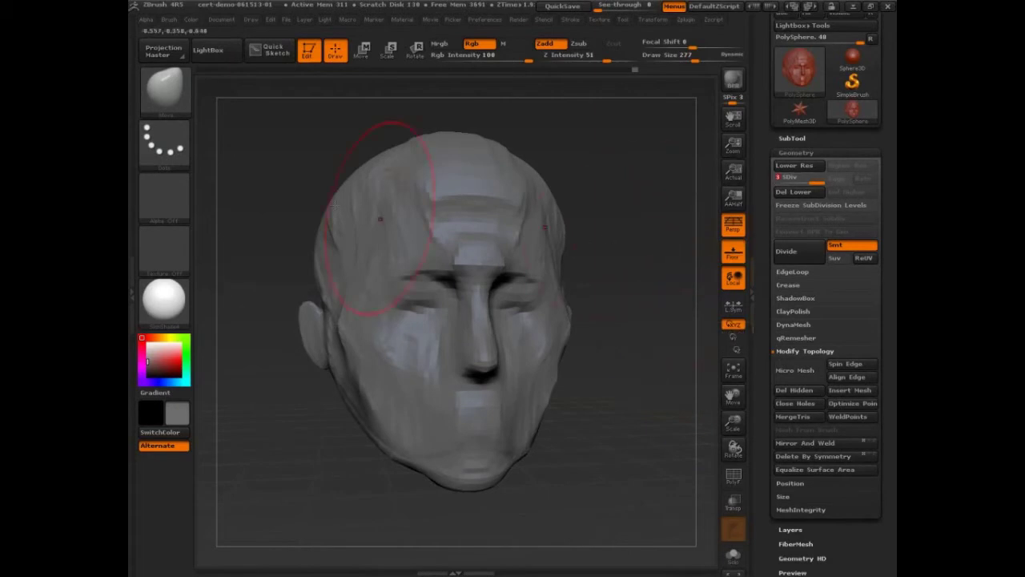
# Switch the sculpting brush to Standard.
pyautogui.click(164, 90)
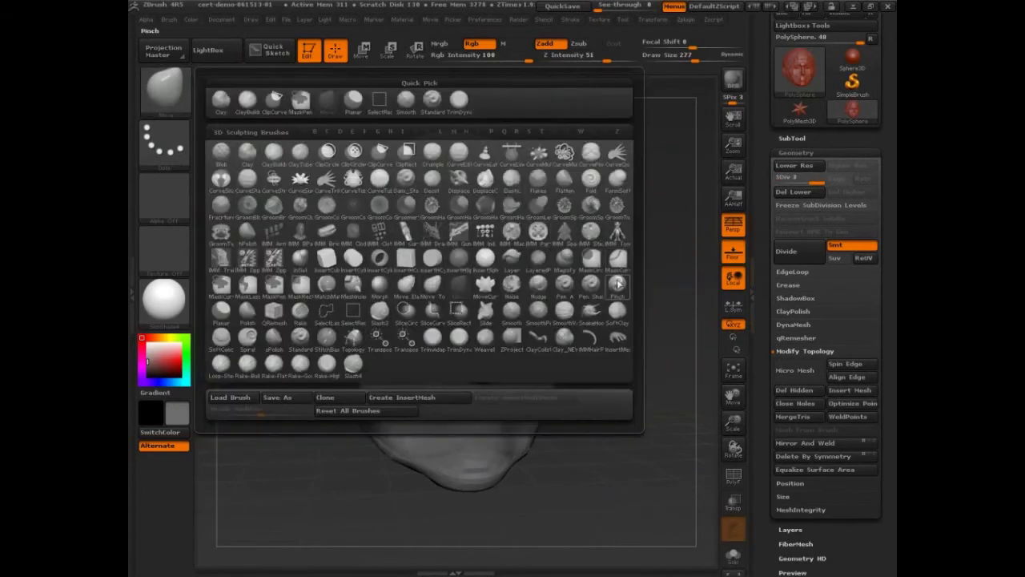
pyautogui.moveTo(614, 315)
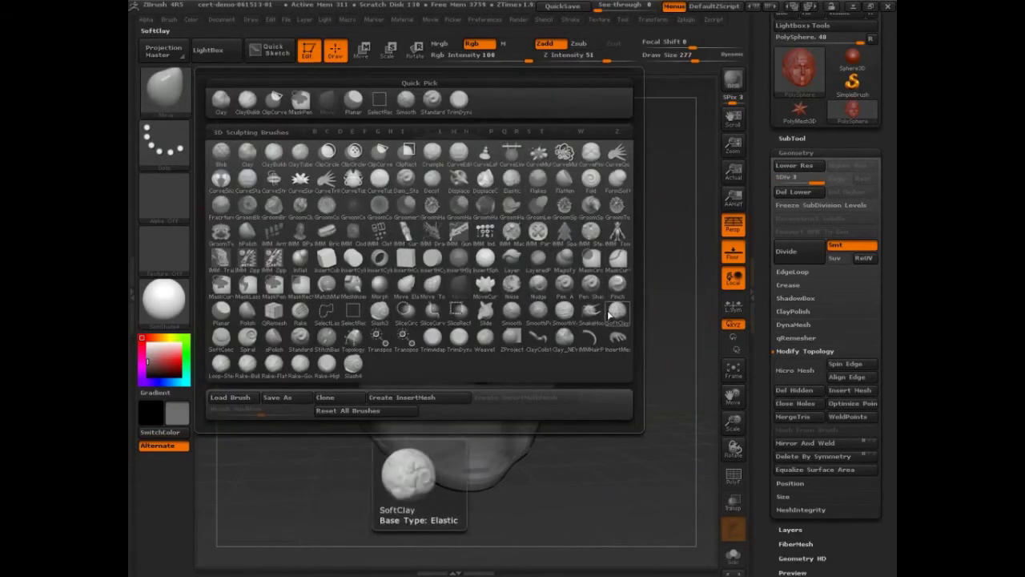
pyautogui.click(302, 342)
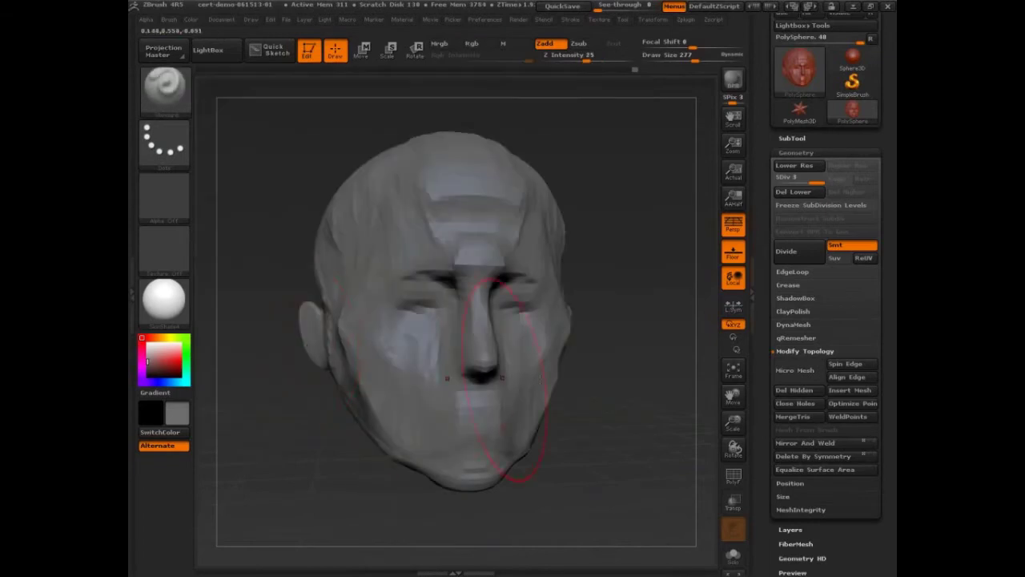
# Divide the head mesh once with smoothing on to add subdivision level 4, checking the polygon count before and after.
pyautogui.moveTo(634, 375)
pyautogui.mouseDown()
pyautogui.moveTo(630, 398)
pyautogui.moveTo(642, 409)
pyautogui.moveTo(632, 343)
pyautogui.moveTo(661, 347)
pyautogui.moveTo(678, 377)
pyautogui.moveTo(653, 376)
pyautogui.mouseUp()
pyautogui.moveTo(854, 120)
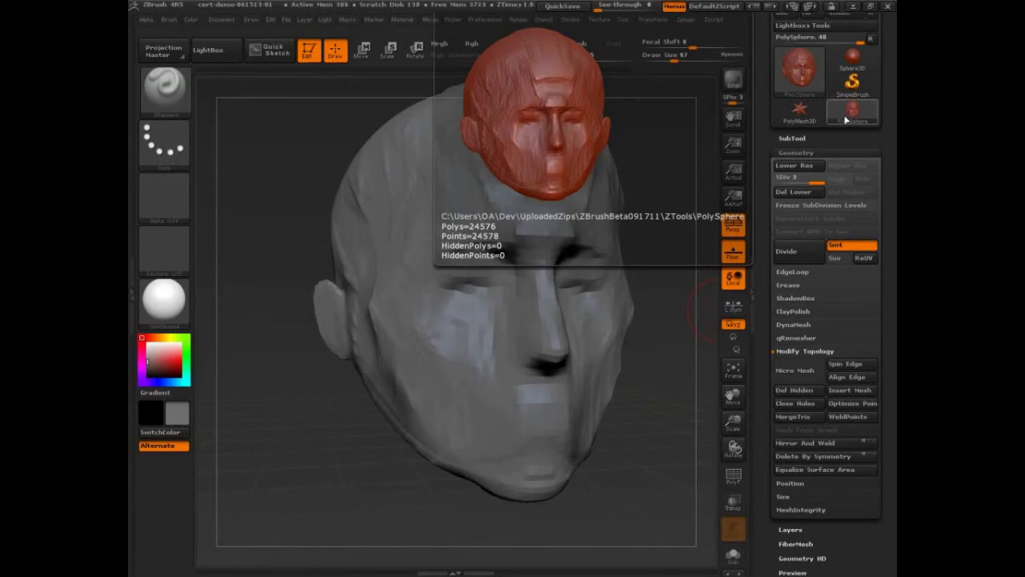
pyautogui.click(792, 254)
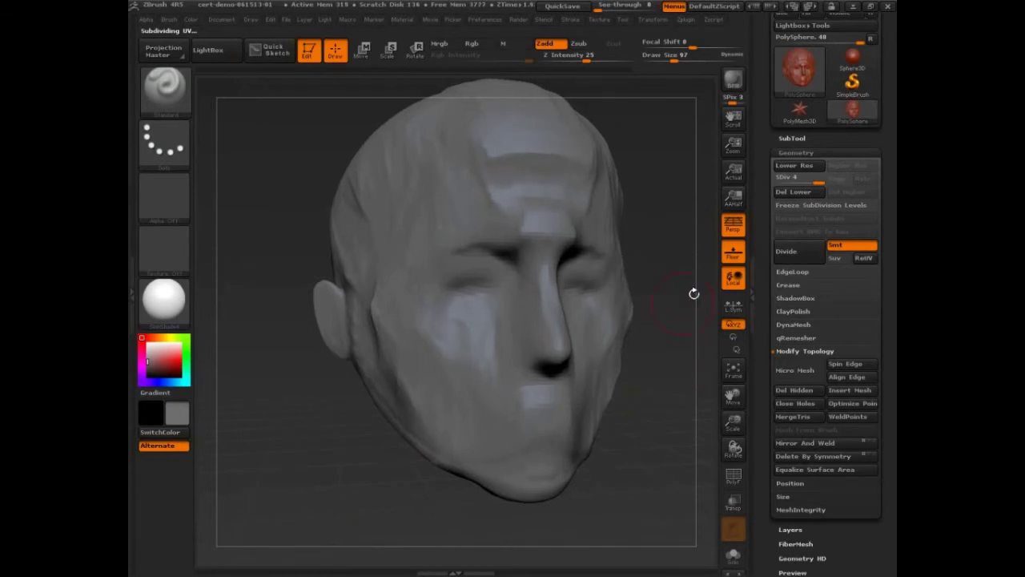
pyautogui.moveTo(801, 78)
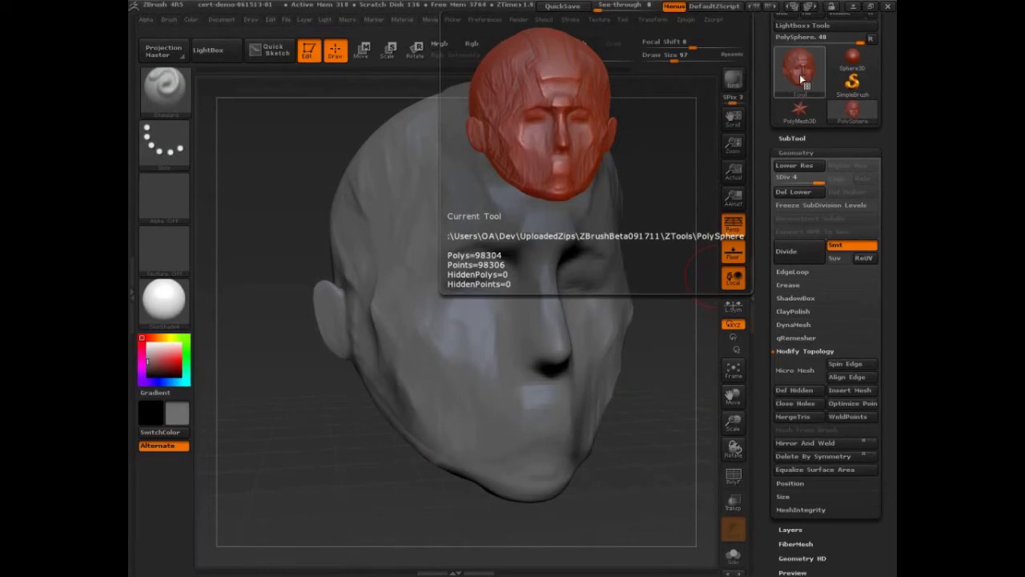
pyautogui.hotkey('ctrl', 'shift')
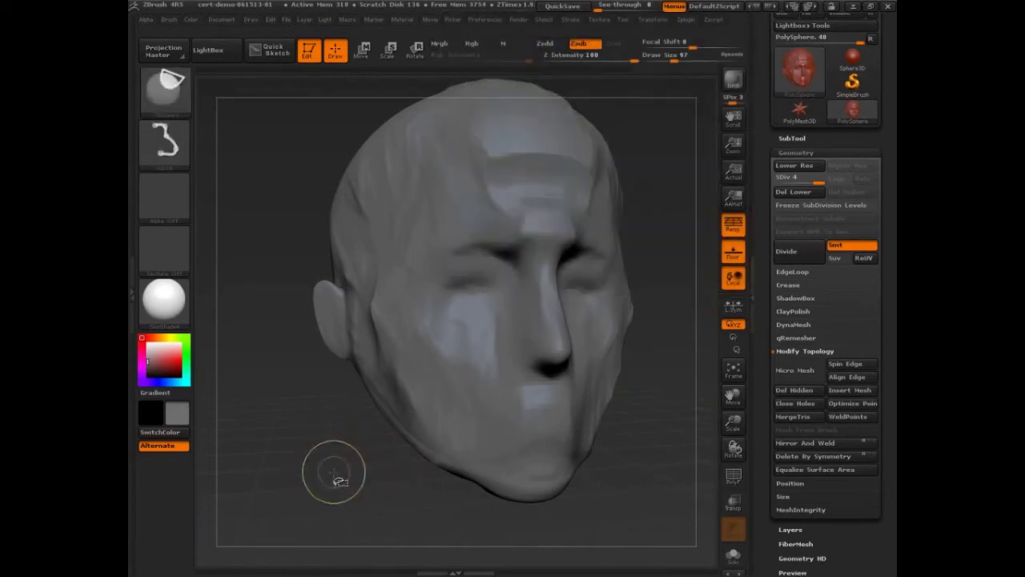
pyautogui.keyDown('ctrl'); pyautogui.keyDown('shift'); pyautogui.moveTo(257, 130); pyautogui.dragTo(266, 303); pyautogui.keyUp('shift'); pyautogui.keyUp('ctrl')
pyautogui.keyDown('ctrl'); pyautogui.keyDown('shift'); pyautogui.moveTo(382, 110); pyautogui.dragTo(397, 298); pyautogui.keyUp('shift'); pyautogui.keyUp('ctrl')
pyautogui.moveTo(244, 123); pyautogui.dragTo(381, 109)
pyautogui.moveTo(254, 300); pyautogui.dragTo(546, 287)
pyautogui.moveTo(354, 110); pyautogui.dragTo(521, 106)
pyautogui.moveTo(379, 59); pyautogui.dragTo(386, 145)
pyautogui.moveTo(380, 90); pyautogui.dragTo(410, 354)
pyautogui.moveTo(194, 132)
pyautogui.mouseDown()
pyautogui.moveTo(290, 120)
pyautogui.moveTo(249, 26)
pyautogui.mouseUp()
pyautogui.moveTo(282, 298); pyautogui.dragTo(152, 322)
pyautogui.moveTo(265, 275); pyautogui.dragTo(300, 436)
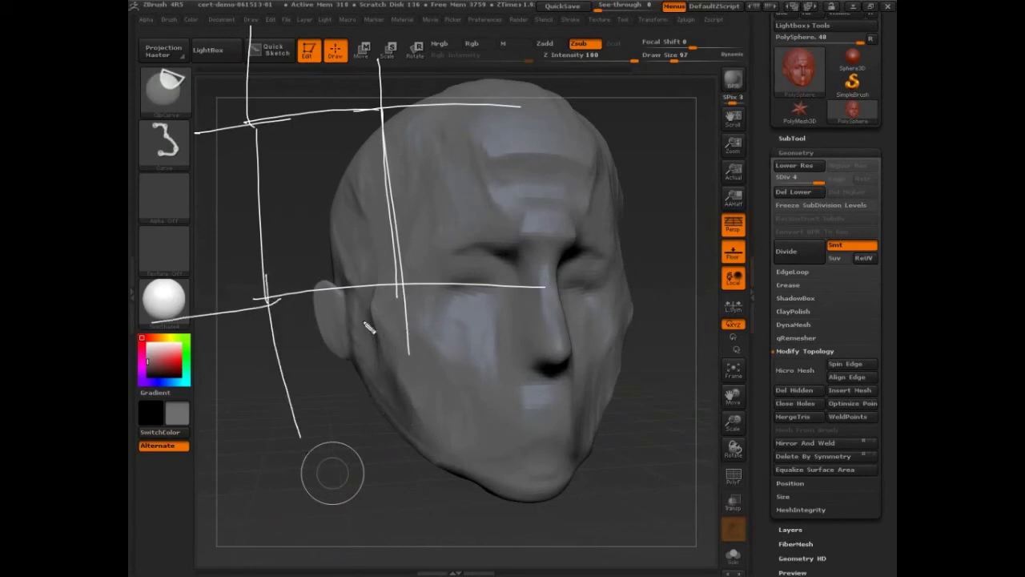
pyautogui.moveTo(316, 114); pyautogui.dragTo(336, 290)
pyautogui.moveTo(158, 234); pyautogui.dragTo(589, 181)
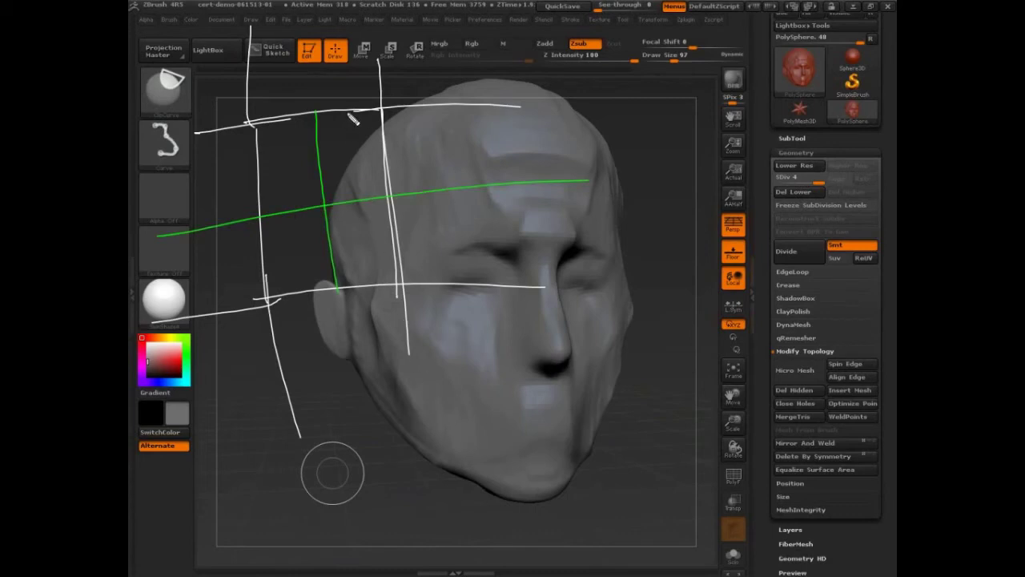
pyautogui.moveTo(349, 112); pyautogui.dragTo(362, 200)
pyautogui.moveTo(180, 189); pyautogui.dragTo(607, 138)
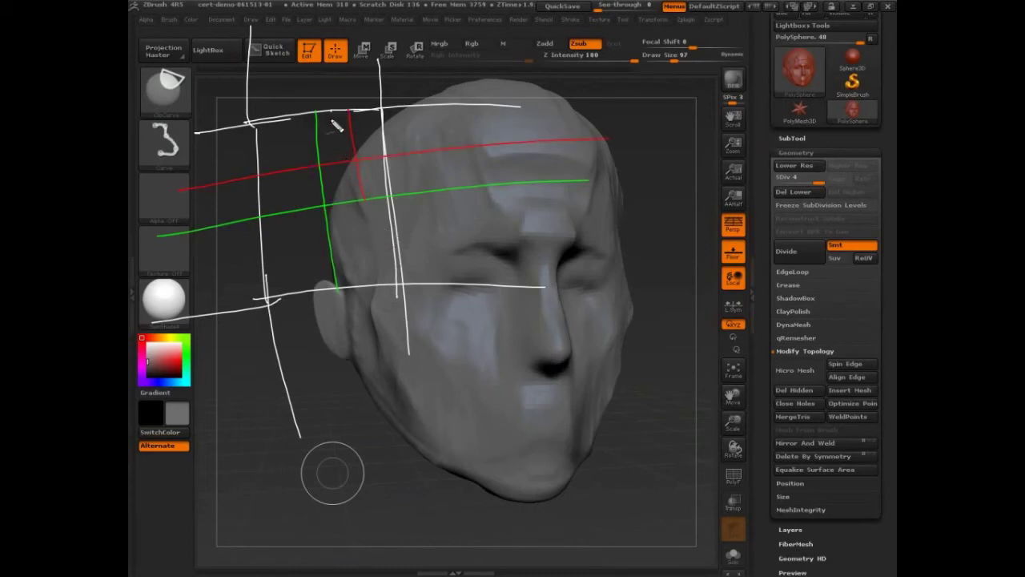
pyautogui.moveTo(331, 113); pyautogui.dragTo(330, 163)
pyautogui.moveTo(207, 157); pyautogui.dragTo(519, 124)
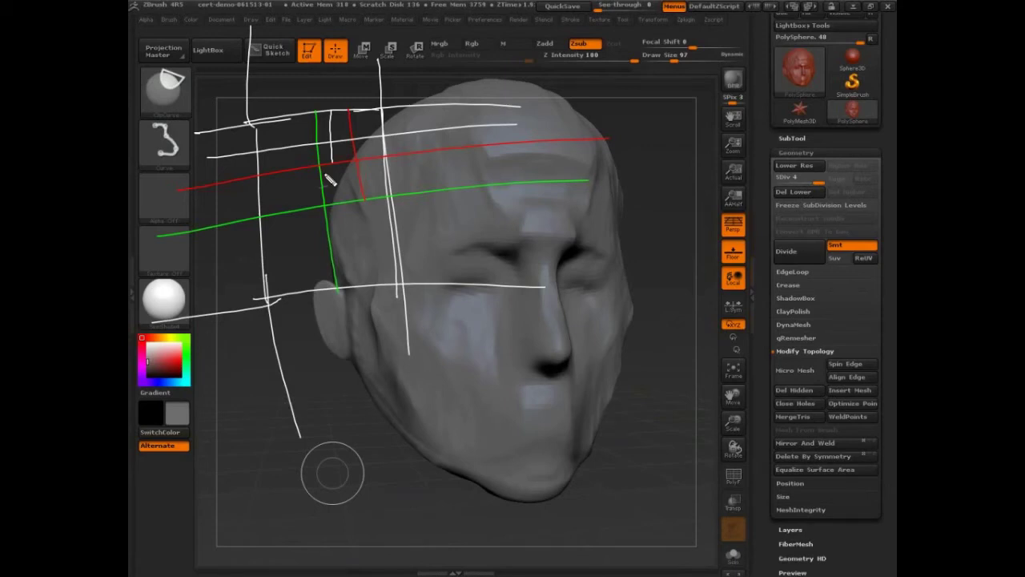
pyautogui.moveTo(818, 239); pyautogui.dragTo(803, 235)
pyautogui.moveTo(868, 237); pyautogui.dragTo(824, 240)
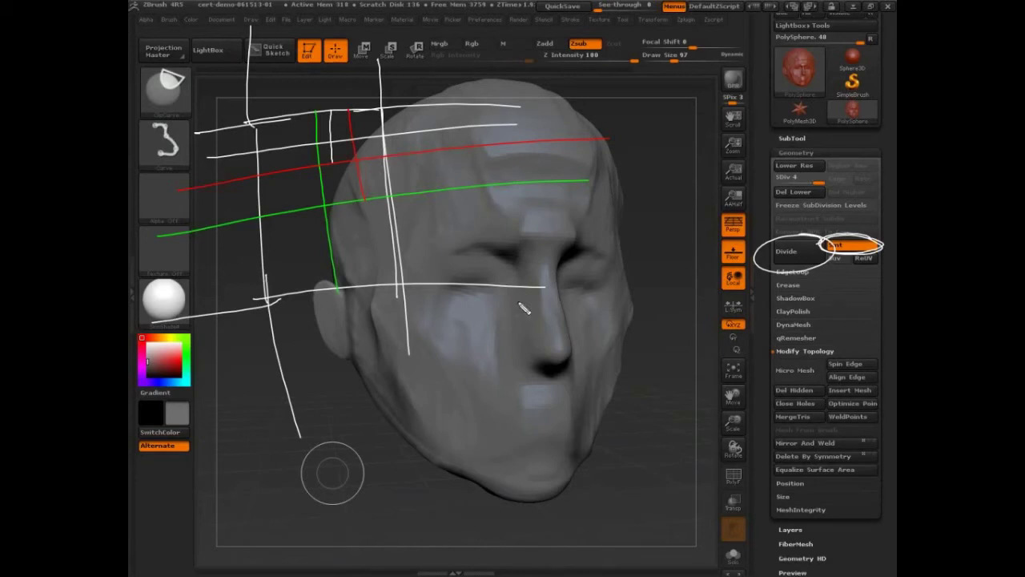
# Divide the head mesh twice more with smoothing on to reach subdivision level 6.
pyautogui.press('Escape')
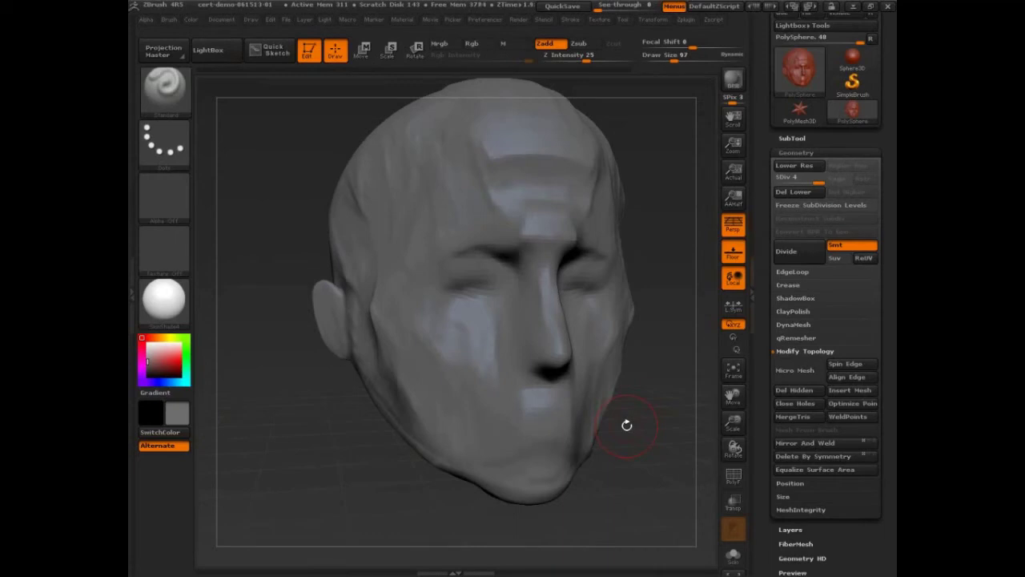
pyautogui.moveTo(671, 320); pyautogui.dragTo(671, 336)
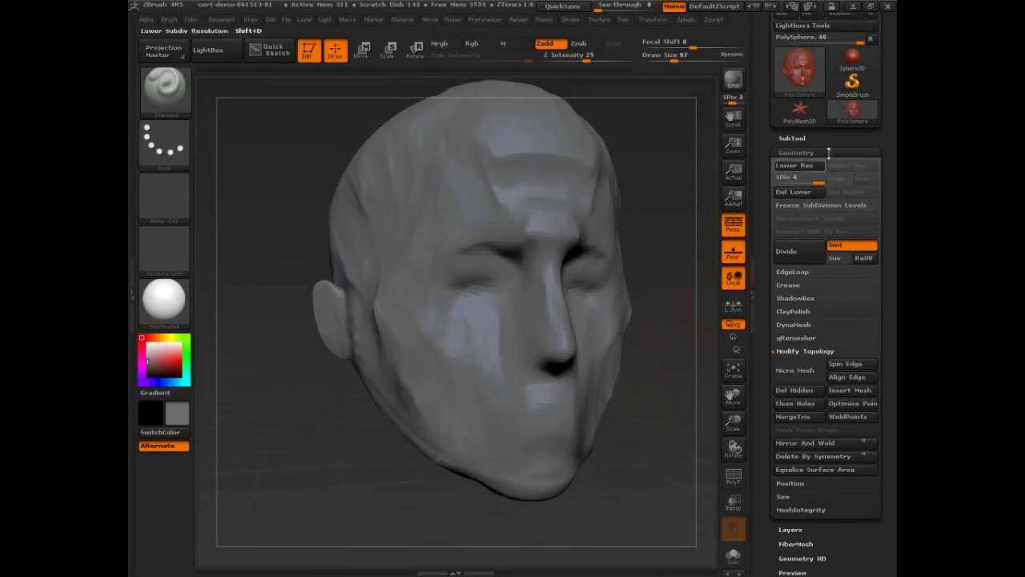
pyautogui.moveTo(849, 118)
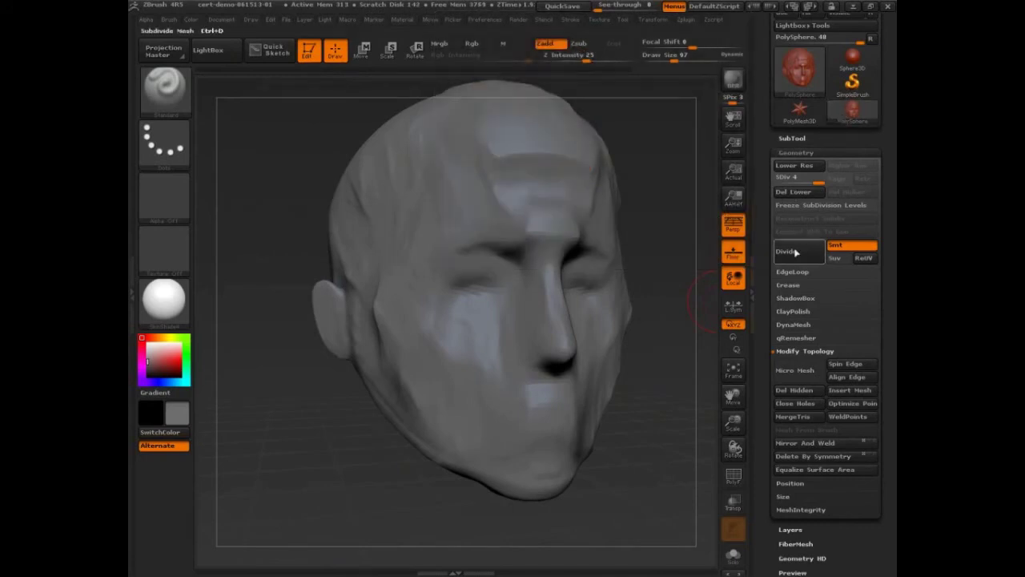
pyautogui.click(797, 252)
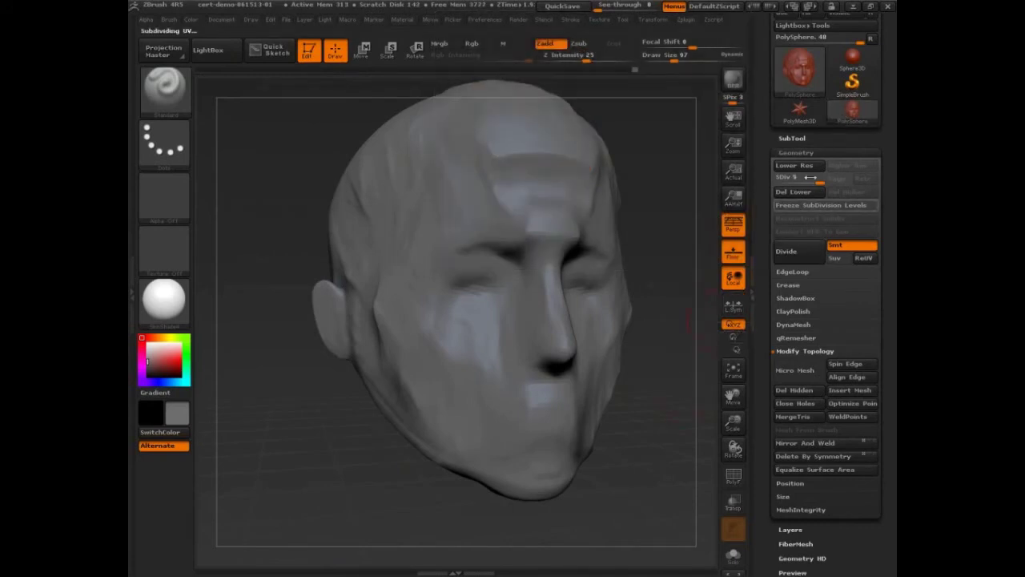
pyautogui.moveTo(849, 122)
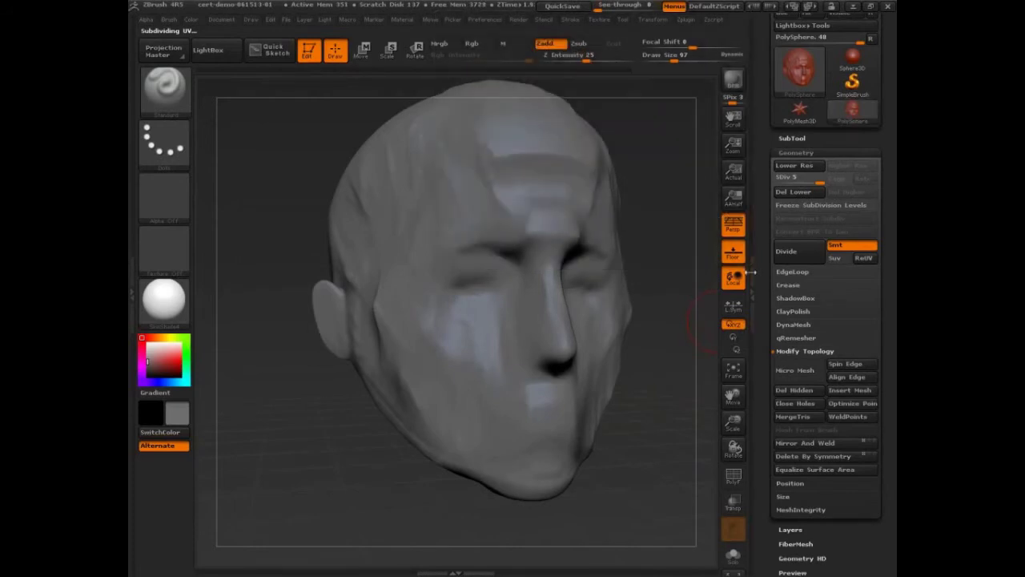
pyautogui.click(789, 252)
pyautogui.moveTo(850, 117)
pyautogui.moveTo(654, 462); pyautogui.dragTo(636, 417)
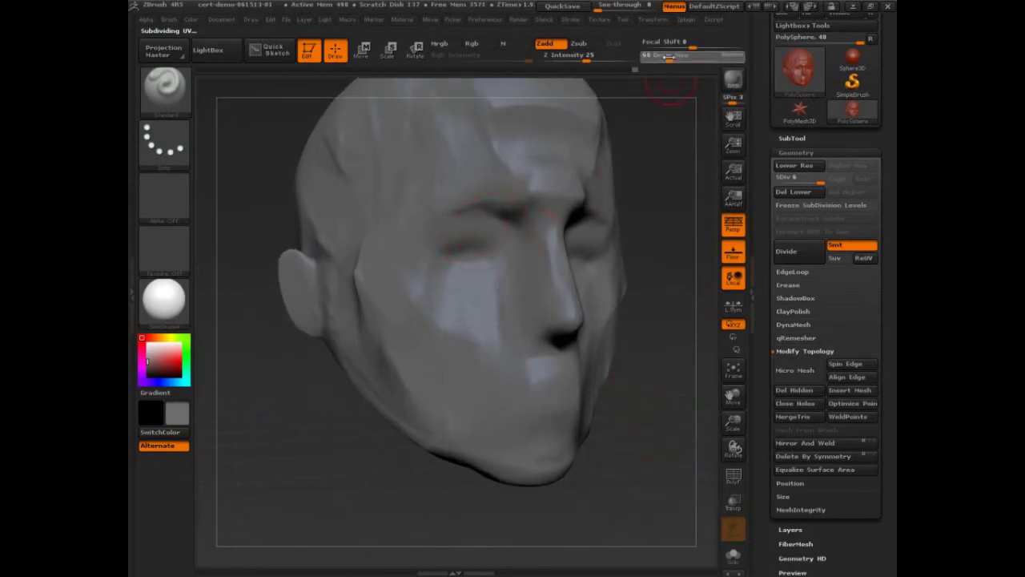
# Reduce the Standard brush's draw size and carve narrow eye slits with raised lids at subdivision level 6.
pyautogui.moveTo(674, 59); pyautogui.dragTo(660, 59)
pyautogui.moveTo(679, 270)
pyautogui.keyDown('alt'); pyautogui.mouseDown()
pyautogui.moveTo(675, 320)
pyautogui.moveTo(643, 117)
pyautogui.mouseUp(); pyautogui.keyUp('alt')
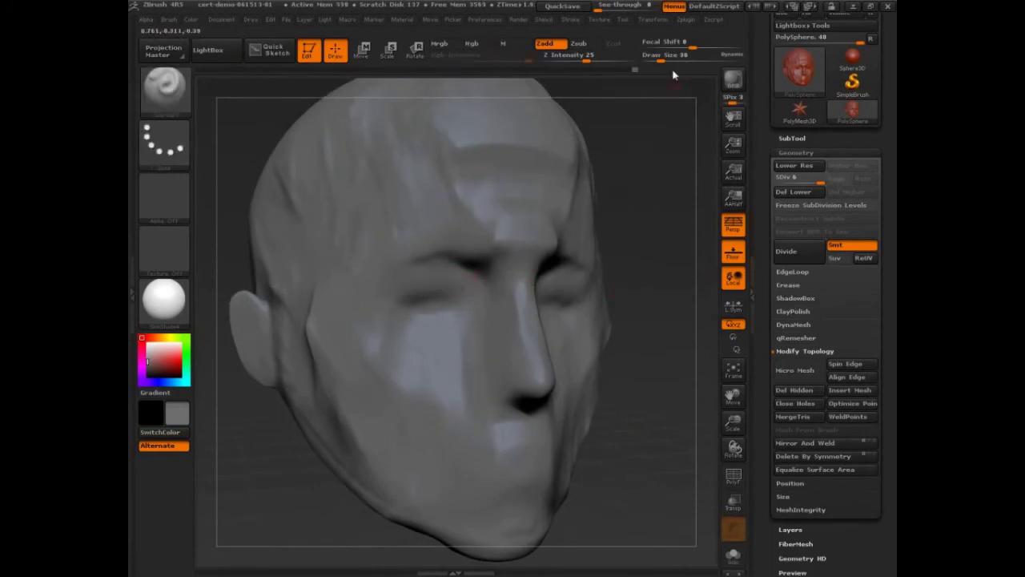
pyautogui.click(678, 59)
pyautogui.keyDown('alt'); pyautogui.moveTo(656, 236); pyautogui.dragTo(664, 200); pyautogui.keyUp('alt')
pyautogui.moveTo(463, 258)
pyautogui.keyDown('alt'); pyautogui.mouseDown()
pyautogui.moveTo(394, 269)
pyautogui.moveTo(468, 260)
pyautogui.moveTo(402, 278)
pyautogui.mouseUp(); pyautogui.keyUp('alt')
pyautogui.press('s')
pyautogui.click(453, 254)
pyautogui.moveTo(649, 302); pyautogui.dragTo(621, 261)
pyautogui.moveTo(432, 226); pyautogui.dragTo(474, 219)
pyautogui.moveTo(680, 266); pyautogui.dragTo(545, 267)
pyautogui.moveTo(625, 220); pyautogui.dragTo(608, 228)
pyautogui.keyDown('alt'); pyautogui.moveTo(282, 338); pyautogui.dragTo(202, 361); pyautogui.keyUp('alt')
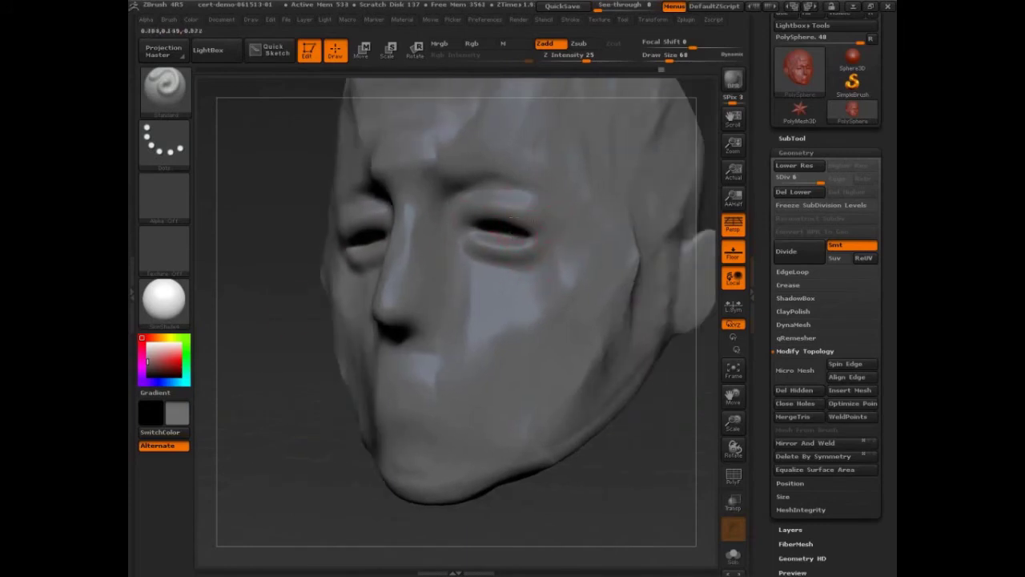
# Undo the last eye stroke, set the draw size to 45, and deepen the eye slits while building up the lids.
pyautogui.moveTo(557, 228); pyautogui.dragTo(469, 223)
pyautogui.hotkey('ctrl', 'z')
pyautogui.press('s')
pyautogui.press('s')
pyautogui.moveTo(249, 291)
pyautogui.mouseDown()
pyautogui.moveTo(288, 285)
pyautogui.moveTo(273, 280)
pyautogui.mouseUp()
pyautogui.moveTo(380, 214); pyautogui.dragTo(330, 228)
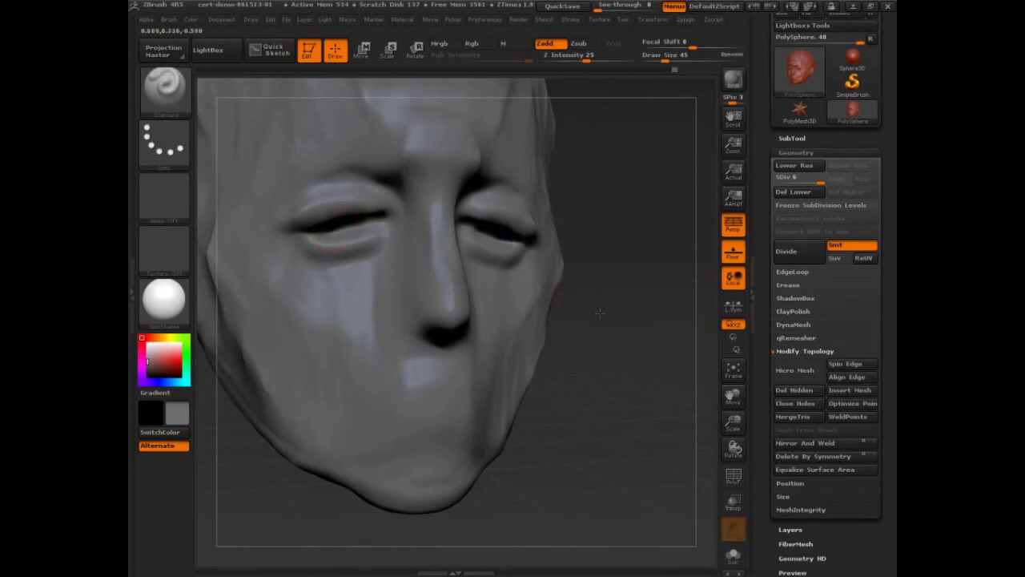
pyautogui.keyDown('alt'); pyautogui.moveTo(233, 424); pyautogui.dragTo(250, 385); pyautogui.keyUp('alt')
pyautogui.moveTo(360, 178); pyautogui.dragTo(378, 153)
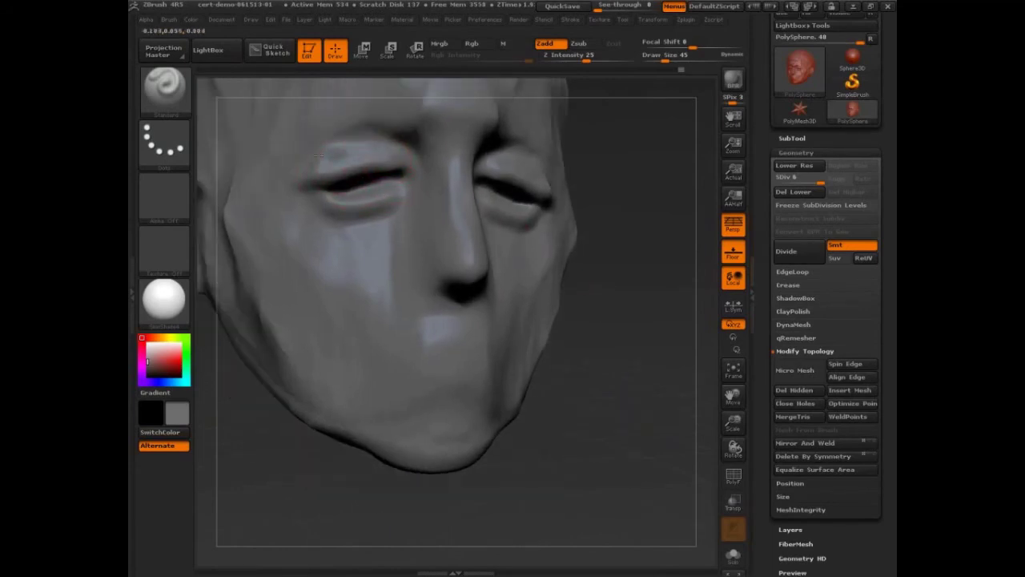
# Refine the outer eye corners and lower lids, and shape the eyeballs inside the openings.
pyautogui.moveTo(641, 236); pyautogui.dragTo(617, 224)
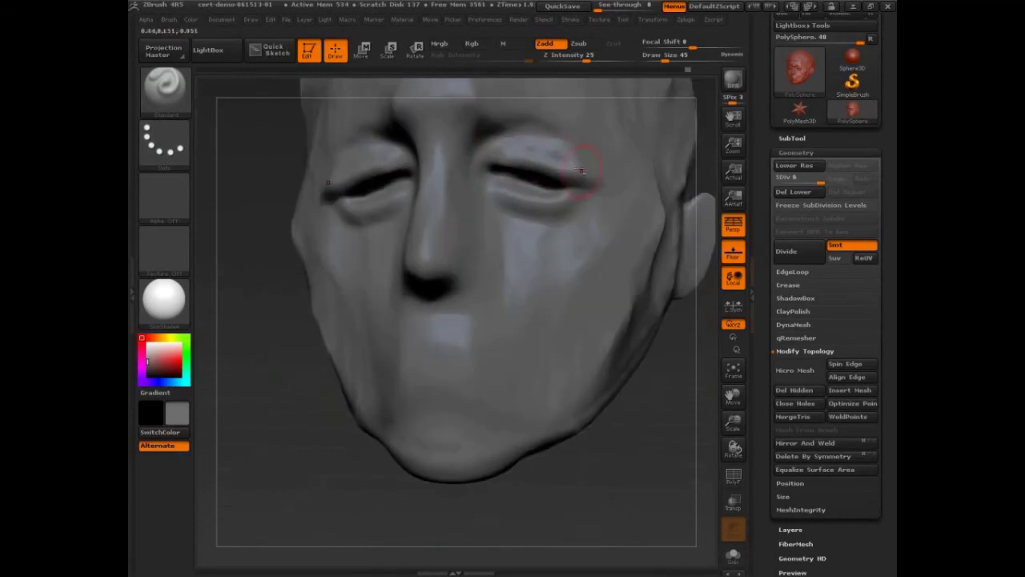
pyautogui.moveTo(257, 326); pyautogui.dragTo(264, 352)
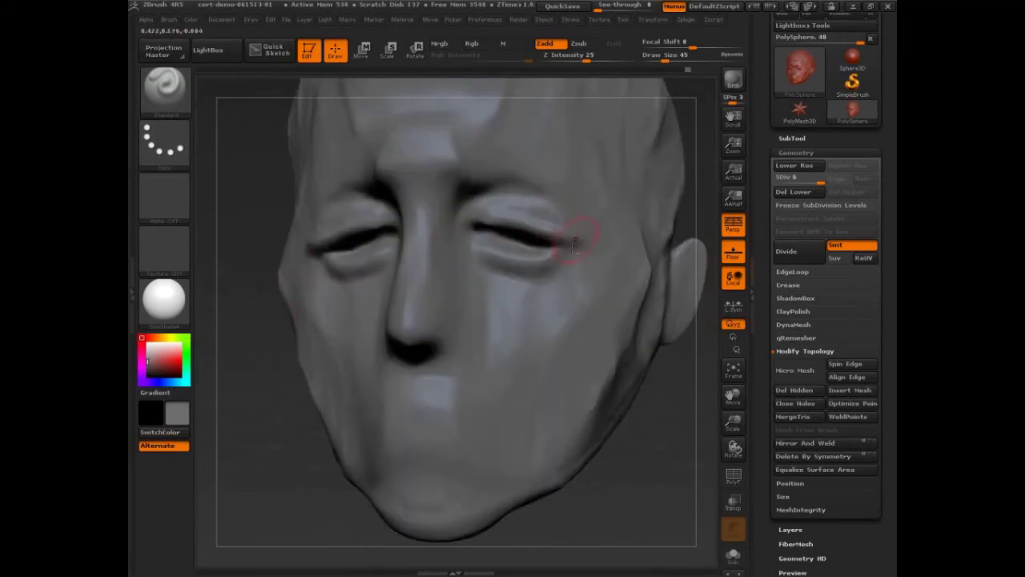
pyautogui.moveTo(519, 255); pyautogui.dragTo(491, 258)
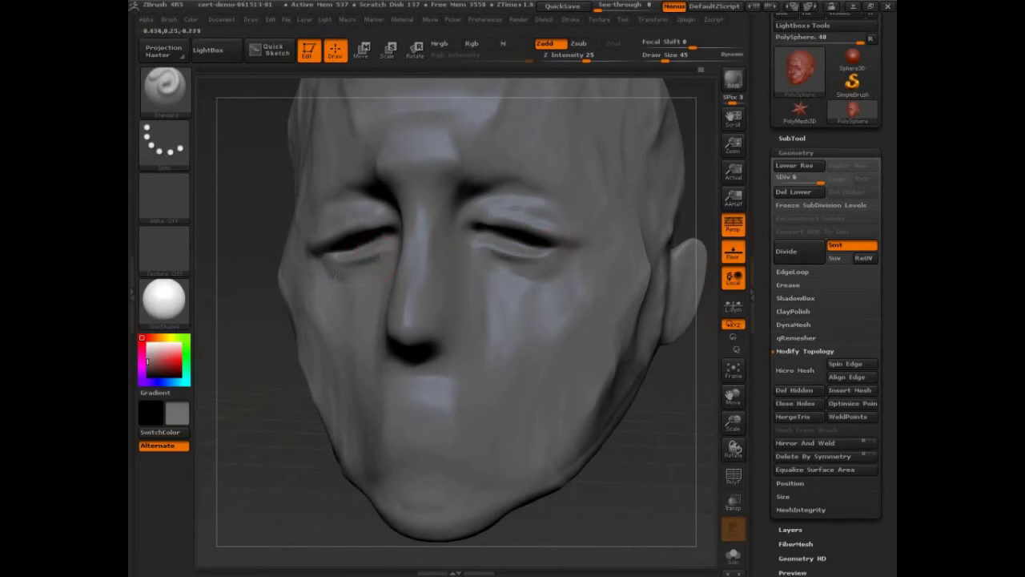
pyautogui.moveTo(487, 215); pyautogui.dragTo(550, 215)
pyautogui.moveTo(220, 360); pyautogui.dragTo(276, 349)
pyautogui.moveTo(417, 199)
pyautogui.mouseDown()
pyautogui.moveTo(373, 210)
pyautogui.moveTo(386, 213)
pyautogui.mouseUp()
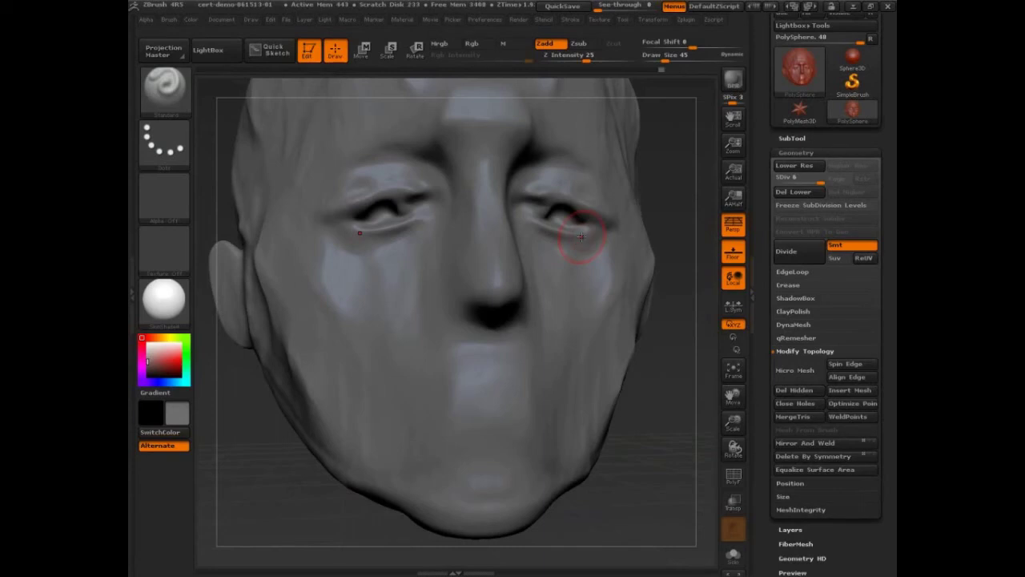
# Sculpt the upper eyelid folds and extend the creases at the outer eye corners.
pyautogui.moveTo(690, 248); pyautogui.dragTo(693, 254)
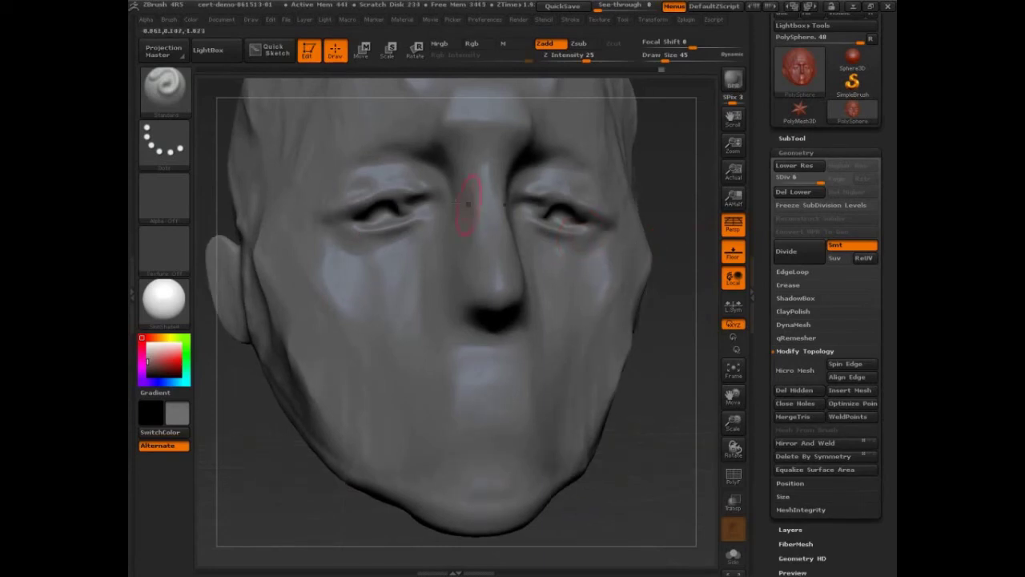
pyautogui.moveTo(433, 185)
pyautogui.mouseDown()
pyautogui.moveTo(404, 177)
pyautogui.moveTo(356, 191)
pyautogui.mouseUp()
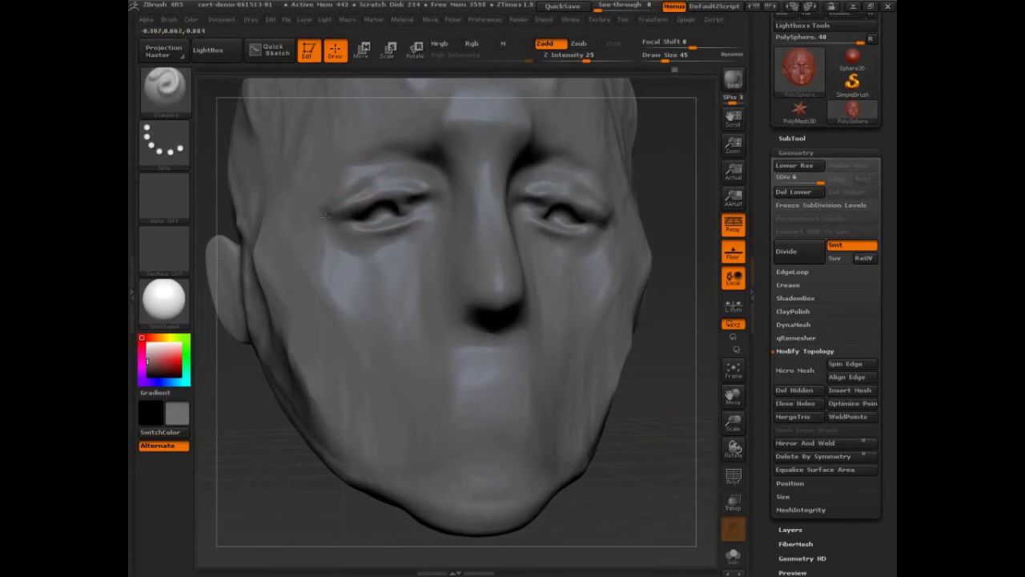
pyautogui.moveTo(343, 205); pyautogui.dragTo(325, 210)
pyautogui.moveTo(382, 169); pyautogui.dragTo(346, 177)
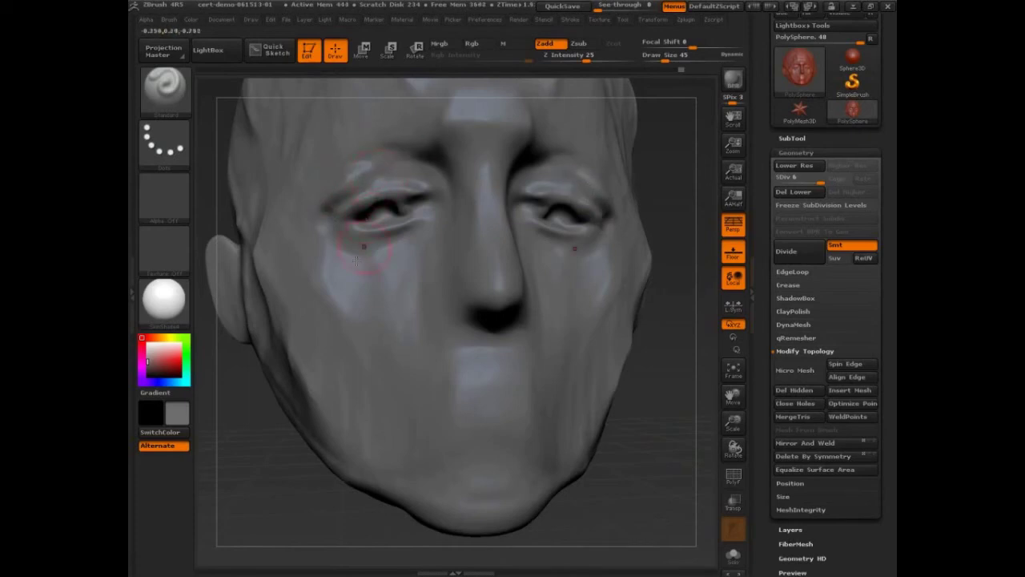
# Smooth the upper lids, outer corners and lower lids of the eyes at subdivision level 6.
pyautogui.moveTo(687, 268); pyautogui.dragTo(664, 264)
pyautogui.keyDown('shift'); pyautogui.moveTo(595, 162); pyautogui.dragTo(606, 178); pyautogui.keyUp('shift')
pyautogui.moveTo(659, 385)
pyautogui.mouseDown()
pyautogui.moveTo(682, 391)
pyautogui.moveTo(373, 210)
pyautogui.mouseUp()
pyautogui.keyDown('shift'); pyautogui.moveTo(356, 175); pyautogui.dragTo(334, 177); pyautogui.keyUp('shift')
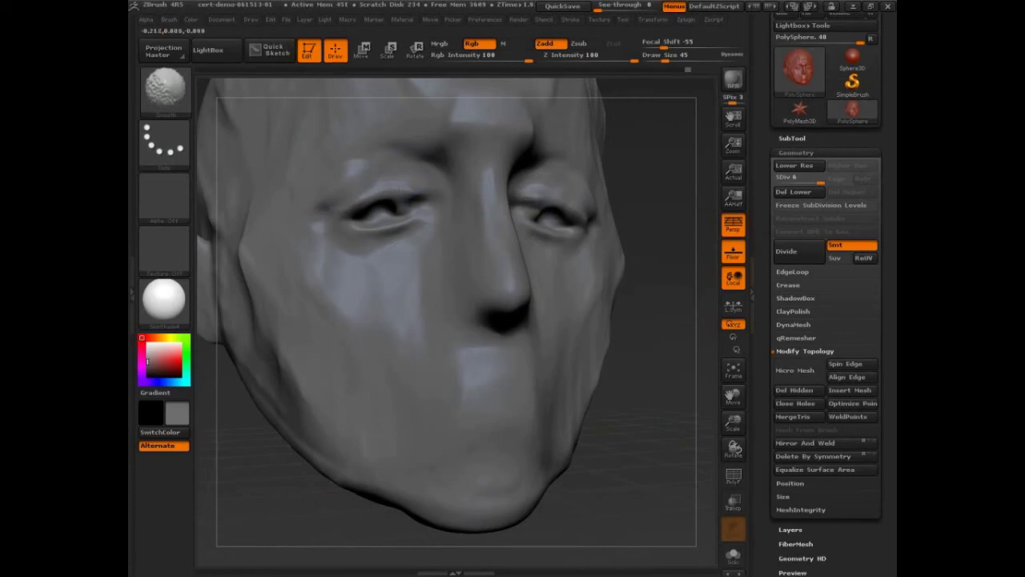
pyautogui.keyDown('shift'); pyautogui.moveTo(350, 228); pyautogui.dragTo(416, 210); pyautogui.keyUp('shift')
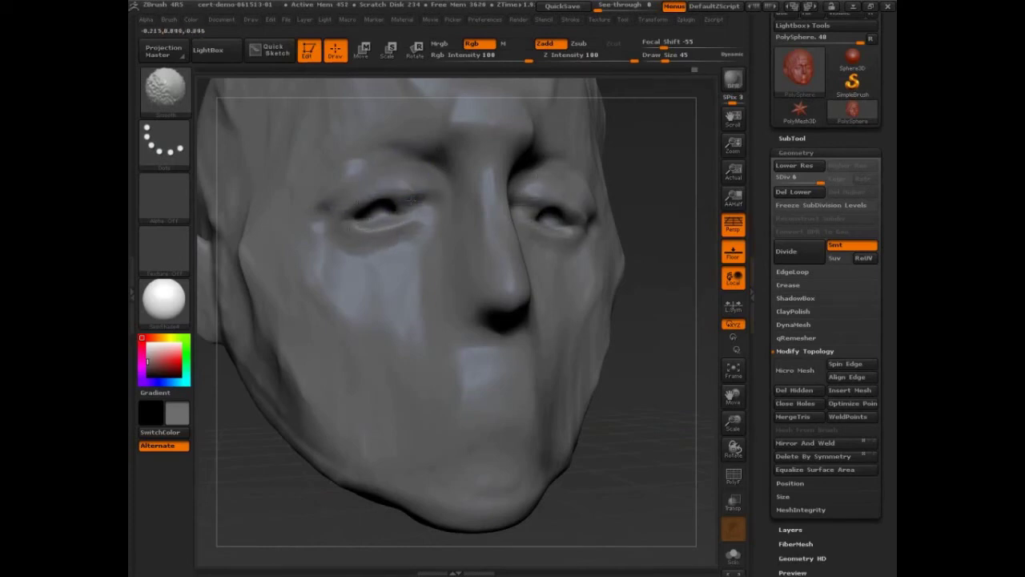
pyautogui.press('shift')
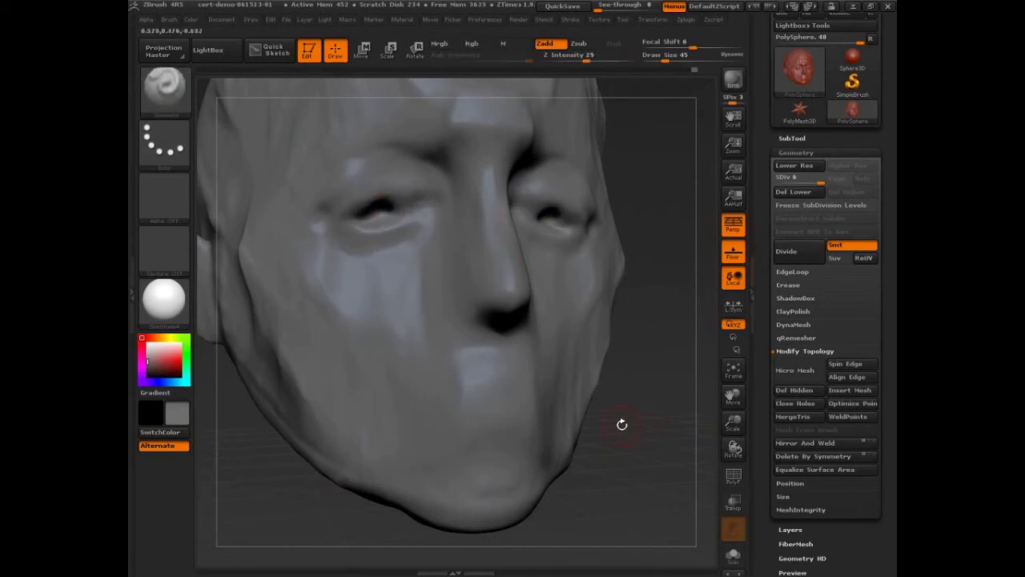
# Lower the head to subdivision level 3 and smooth away the sculpted eye detail.
pyautogui.moveTo(628, 358); pyautogui.dragTo(645, 356)
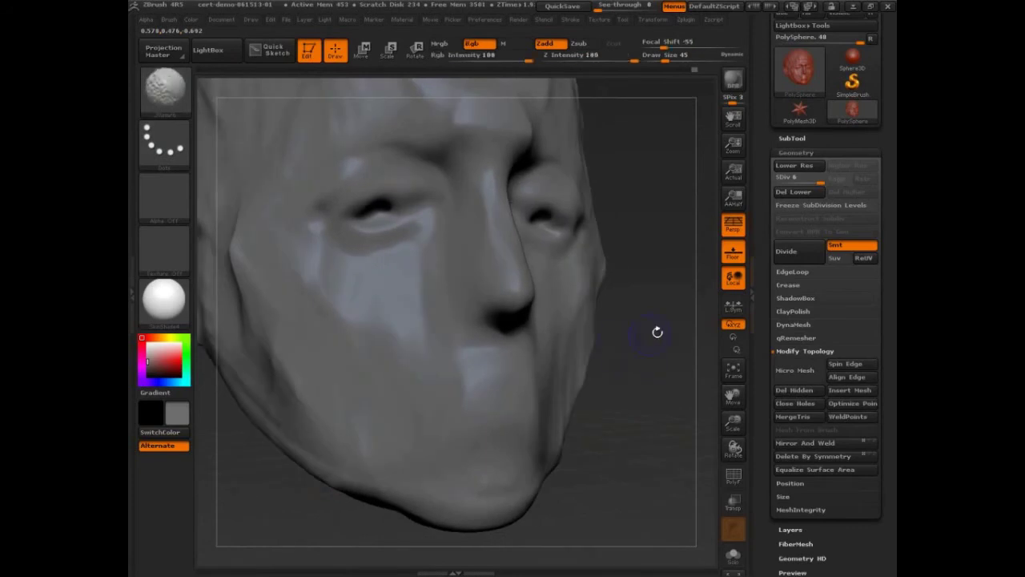
pyautogui.hotkey('shift', 'd')
pyautogui.hotkey('shift', 'd')
pyautogui.hotkey('shift', 'd')
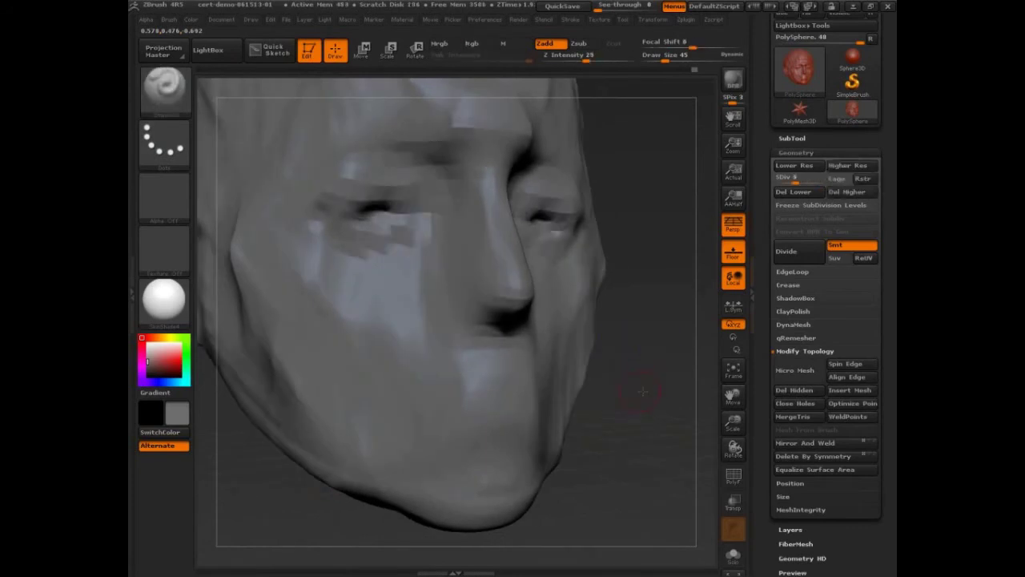
pyautogui.keyDown('alt'); pyautogui.moveTo(639, 388); pyautogui.dragTo(666, 388); pyautogui.keyUp('alt')
pyautogui.moveTo(410, 205)
pyautogui.keyDown('shift'); pyautogui.mouseDown()
pyautogui.moveTo(400, 199)
pyautogui.moveTo(423, 210)
pyautogui.mouseUp(); pyautogui.keyUp('shift')
# Raise the head to subdivision level 4 and rough in the upper eyelids with a draw size of 20.
pyautogui.moveTo(794, 181)
pyautogui.mouseDown()
pyautogui.moveTo(780, 181)
pyautogui.moveTo(804, 181)
pyautogui.mouseUp()
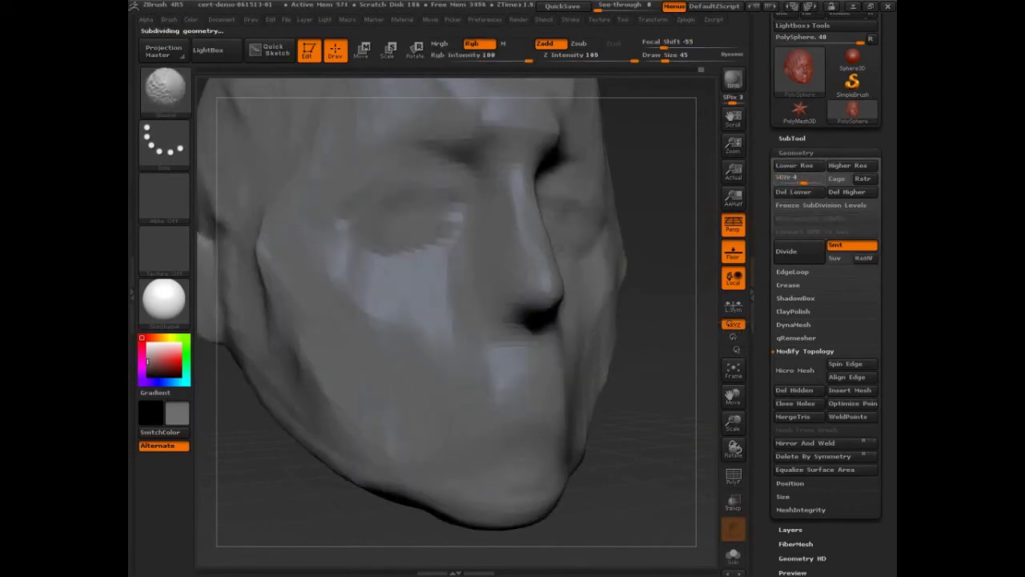
pyautogui.press('shift')
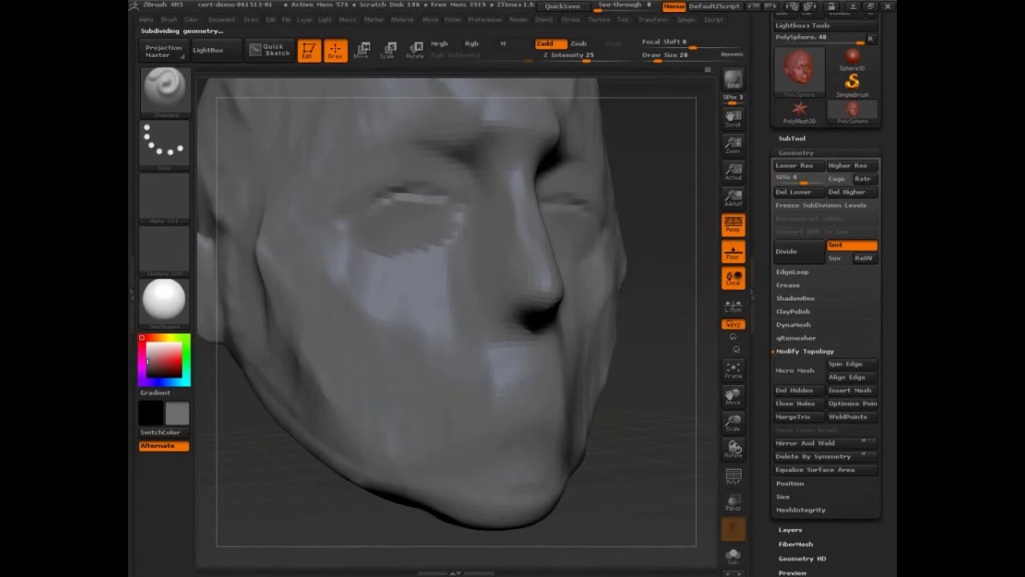
pyautogui.moveTo(450, 207)
pyautogui.mouseDown()
pyautogui.moveTo(448, 216)
pyautogui.moveTo(374, 195)
pyautogui.moveTo(404, 183)
pyautogui.moveTo(402, 192)
pyautogui.mouseUp()
pyautogui.press('s')
pyautogui.moveTo(374, 189)
pyautogui.mouseDown()
pyautogui.moveTo(426, 187)
pyautogui.moveTo(403, 202)
pyautogui.moveTo(424, 212)
pyautogui.moveTo(377, 200)
pyautogui.mouseUp()
pyautogui.press('shift')
pyautogui.moveTo(451, 203)
pyautogui.mouseDown()
pyautogui.moveTo(371, 218)
pyautogui.moveTo(373, 203)
pyautogui.moveTo(439, 209)
pyautogui.moveTo(373, 210)
pyautogui.moveTo(416, 183)
pyautogui.moveTo(443, 193)
pyautogui.moveTo(367, 207)
pyautogui.moveTo(386, 211)
pyautogui.moveTo(427, 191)
pyautogui.moveTo(390, 203)
pyautogui.moveTo(418, 208)
pyautogui.moveTo(354, 198)
pyautogui.moveTo(415, 213)
pyautogui.moveTo(398, 205)
pyautogui.moveTo(407, 208)
pyautogui.moveTo(425, 229)
pyautogui.moveTo(371, 211)
pyautogui.moveTo(420, 196)
pyautogui.mouseUp()
# Set the draw size to 35 and carve the eye openings beneath the upper lids at subdivision level 4.
pyautogui.press(']')
pyautogui.press(']')
pyautogui.press('s')
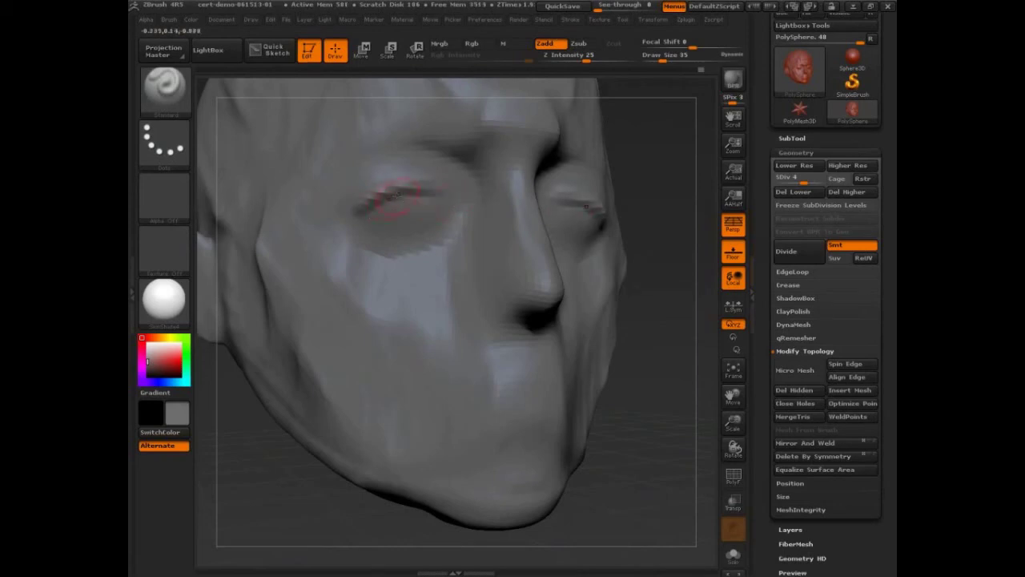
pyautogui.keyDown('alt'); pyautogui.moveTo(363, 209); pyautogui.dragTo(424, 192); pyautogui.keyUp('alt')
pyautogui.moveTo(445, 188); pyautogui.dragTo(416, 207, button='right')
pyautogui.keyDown('alt'); pyautogui.moveTo(410, 198); pyautogui.dragTo(427, 204); pyautogui.keyUp('alt')
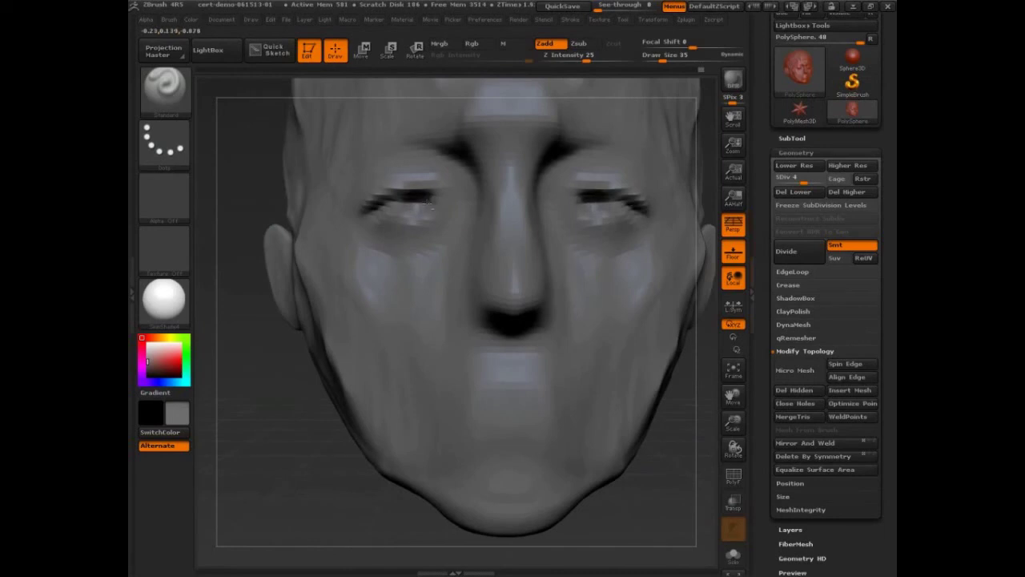
# Set the draw size to 20, raise the head to subdivision level 5, and carve the eyelid creases, lower-lid folds and outer corners.
pyautogui.press('s')
pyautogui.click(459, 205)
pyautogui.click(840, 169)
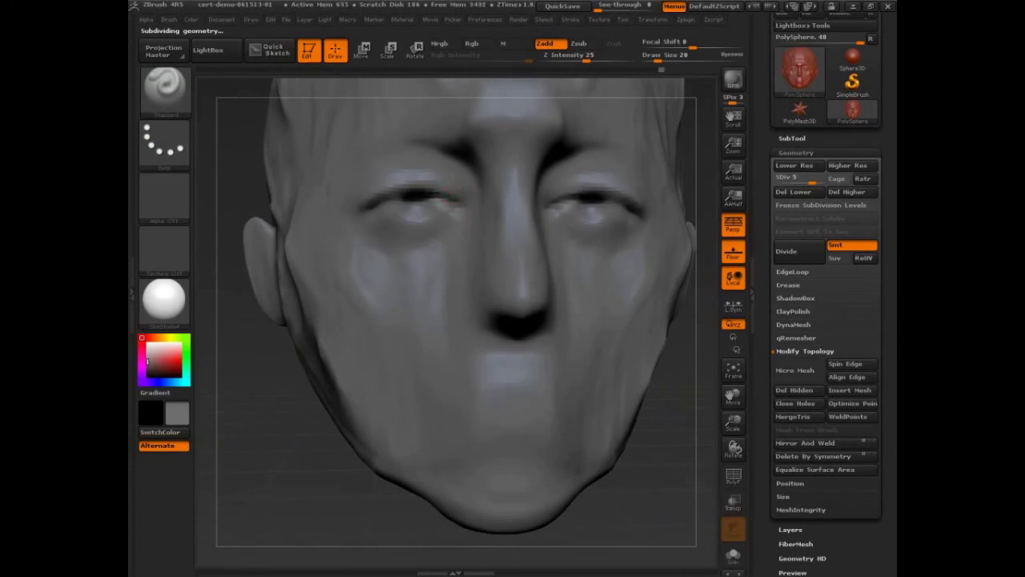
pyautogui.moveTo(386, 172)
pyautogui.keyDown('alt'); pyautogui.mouseDown()
pyautogui.moveTo(426, 166)
pyautogui.moveTo(476, 192)
pyautogui.moveTo(432, 198)
pyautogui.mouseUp(); pyautogui.keyUp('alt')
pyautogui.moveTo(398, 239); pyautogui.dragTo(445, 237)
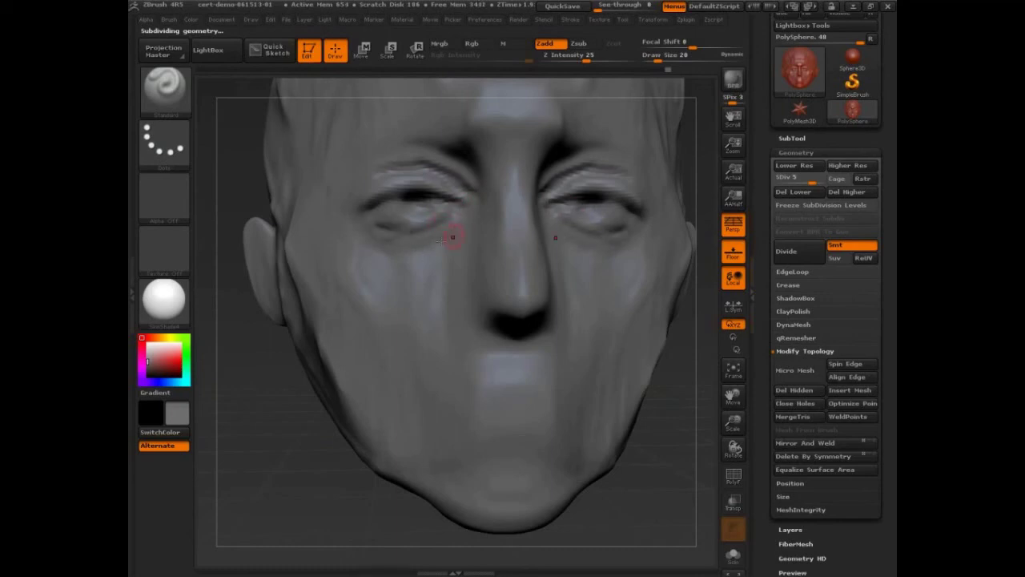
pyautogui.keyDown('alt'); pyautogui.moveTo(366, 245); pyautogui.dragTo(401, 246); pyautogui.keyUp('alt')
pyautogui.keyDown('alt'); pyautogui.moveTo(373, 207); pyautogui.dragTo(352, 202); pyautogui.keyUp('alt')
# Rework the brow area with a draw size of 62, smoothing it at subdivision level 4 before returning to level 5.
pyautogui.press('s')
pyautogui.moveTo(381, 152)
pyautogui.mouseDown()
pyautogui.moveTo(390, 152)
pyautogui.moveTo(382, 169)
pyautogui.mouseUp()
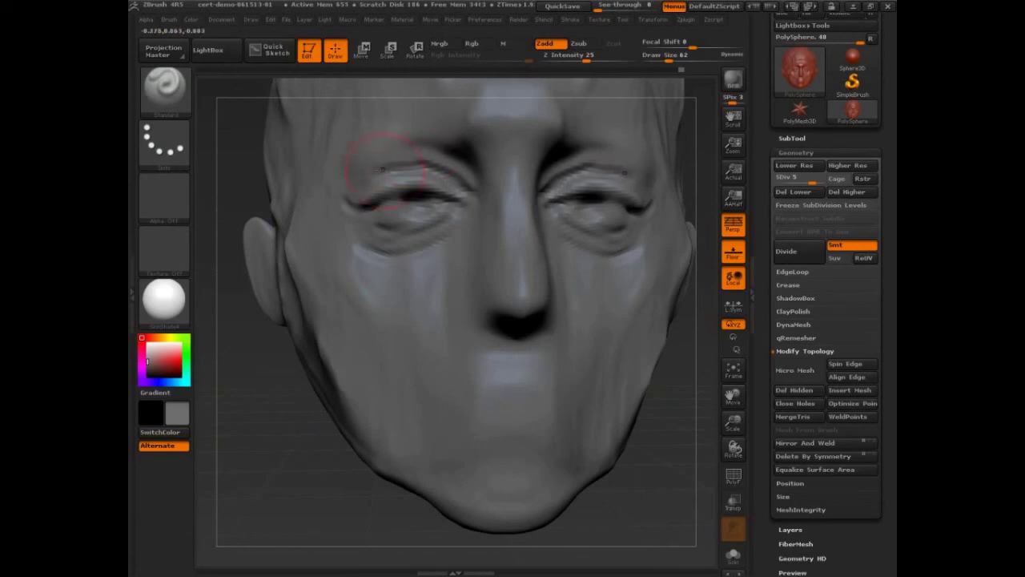
pyautogui.click(776, 167)
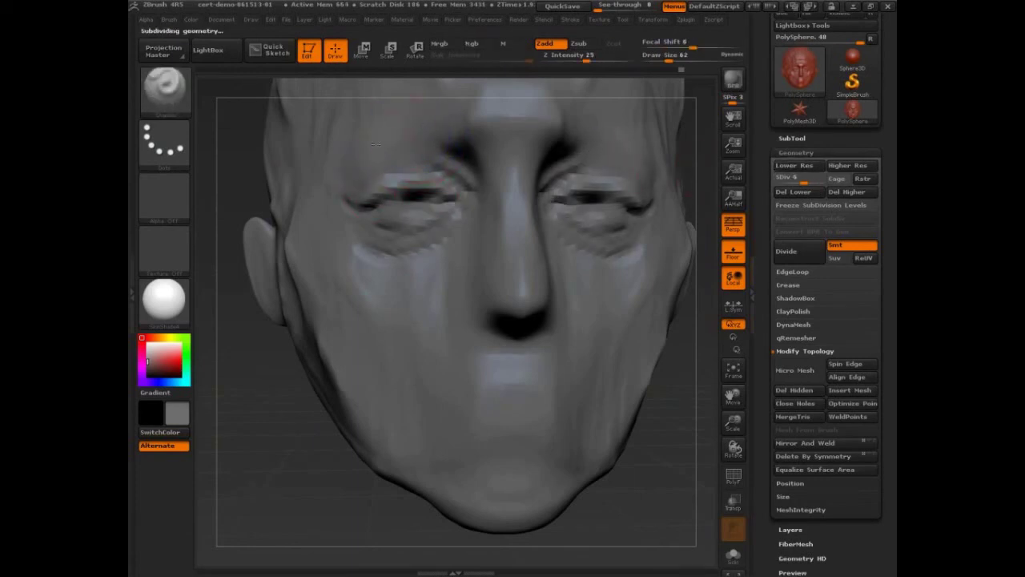
pyautogui.keyDown('shift'); pyautogui.moveTo(485, 107); pyautogui.dragTo(495, 104); pyautogui.keyUp('shift')
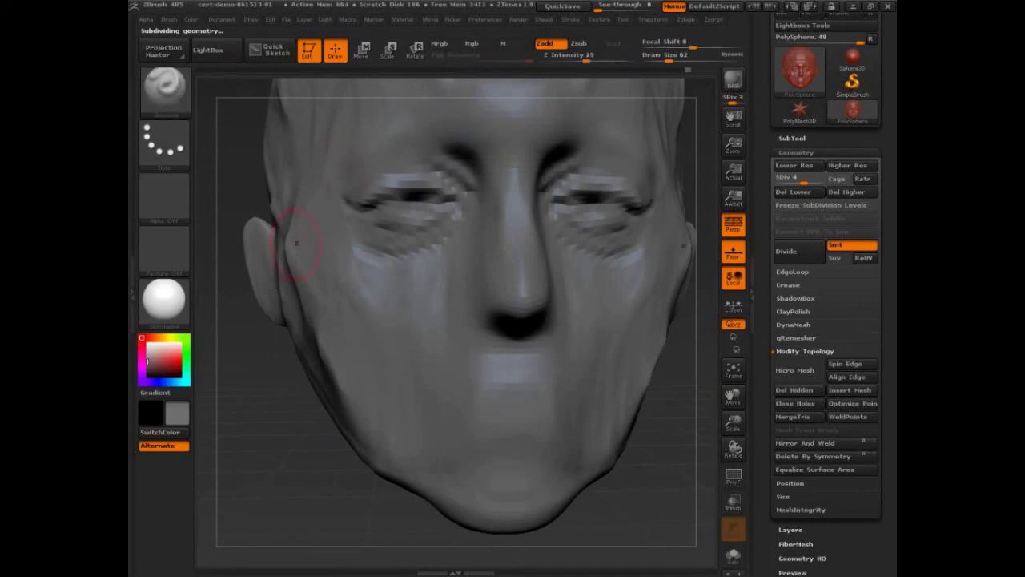
pyautogui.click(847, 165)
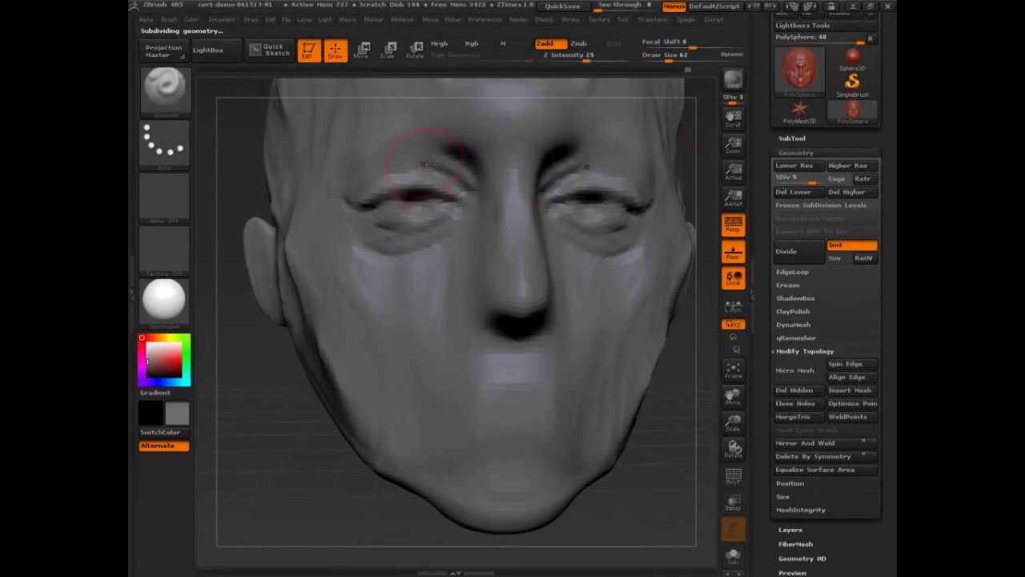
# Set the draw size to 17 and define the upper eyelid folds at subdivision level 5.
pyautogui.press('s')
pyautogui.press('s')
pyautogui.moveTo(415, 170); pyautogui.dragTo(370, 188)
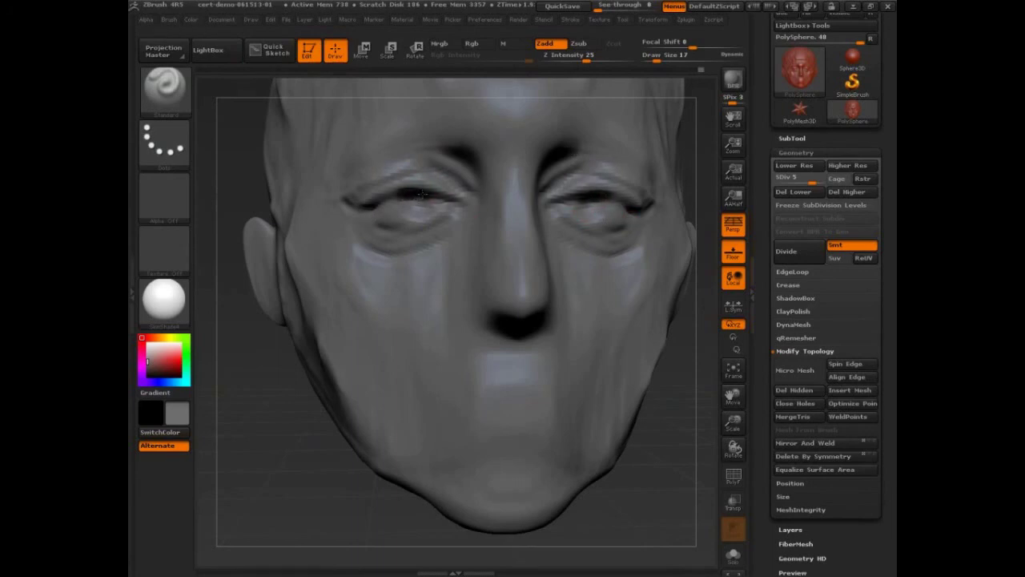
# Raise the head to subdivision level 6 and set the draw size to 11 to refine the fine eye detail.
pyautogui.click(848, 165)
pyautogui.press(']')
pyautogui.press('[')
pyautogui.press('[')
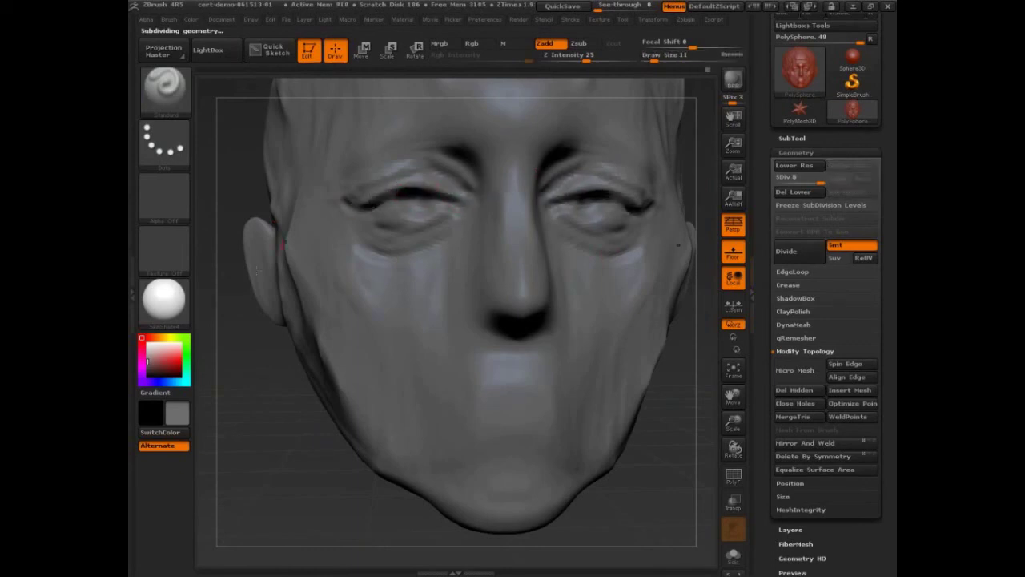
pyautogui.moveTo(282, 242); pyautogui.dragTo(281, 276)
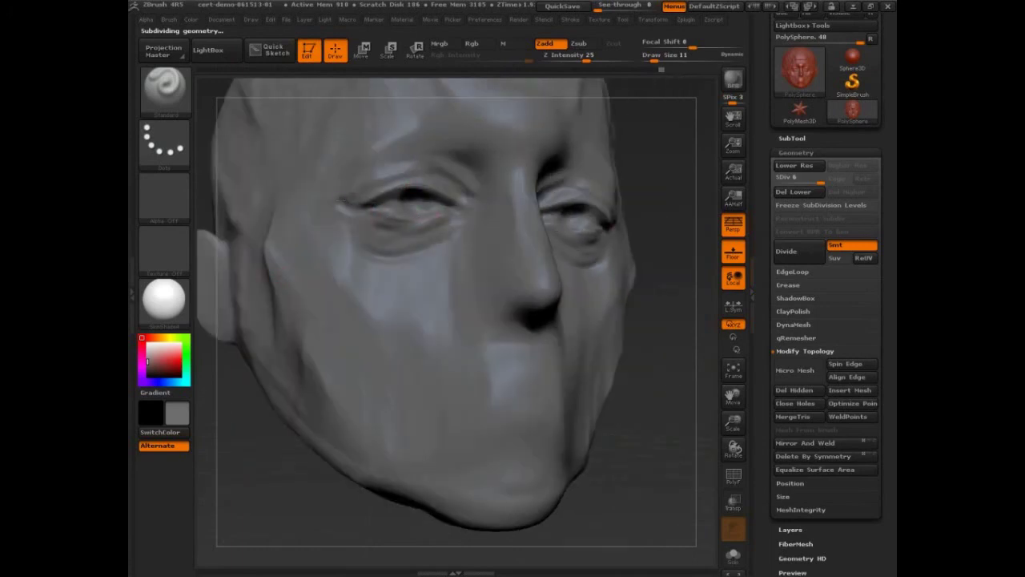
# Shape the eyeball surfaces between the lids at subdivision level 6, using draw sizes of 35 and 22.
pyautogui.keyDown('shift'); pyautogui.moveTo(680, 201); pyautogui.dragTo(509, 202); pyautogui.keyUp('shift')
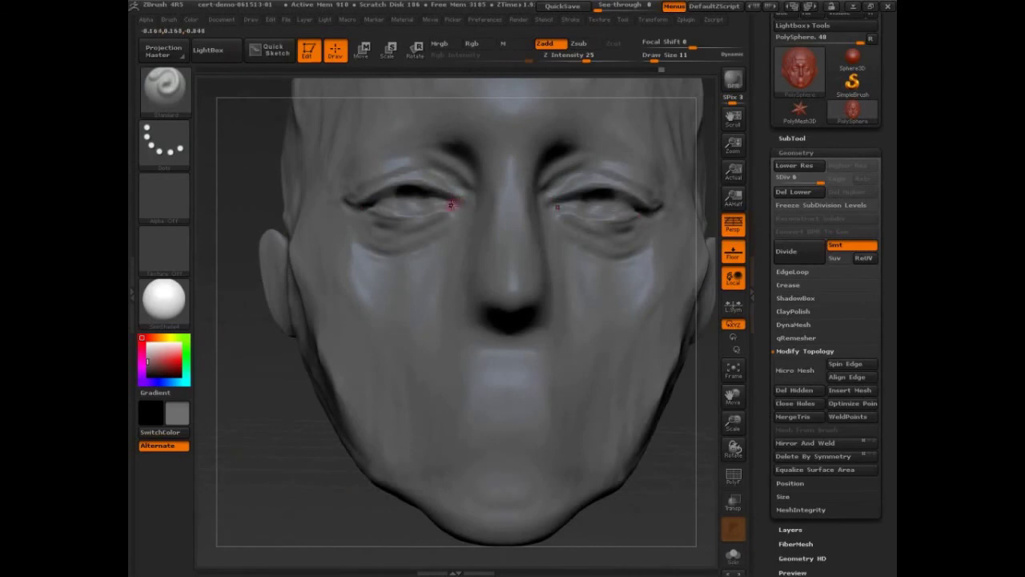
pyautogui.press('s')
pyautogui.moveTo(406, 196); pyautogui.dragTo(415, 196)
pyautogui.moveTo(263, 367); pyautogui.dragTo(421, 196)
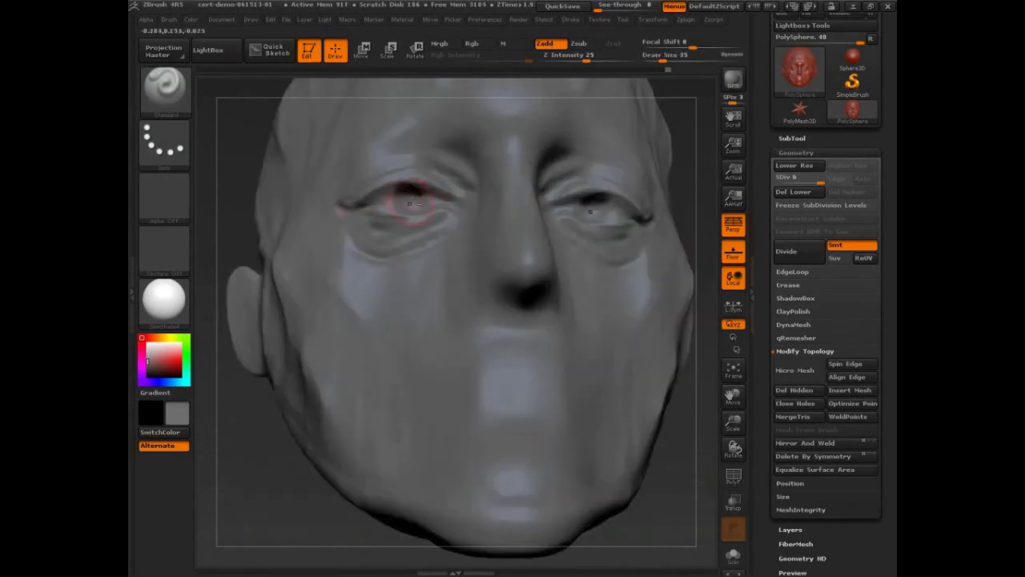
pyautogui.press('s')
pyautogui.click(397, 192)
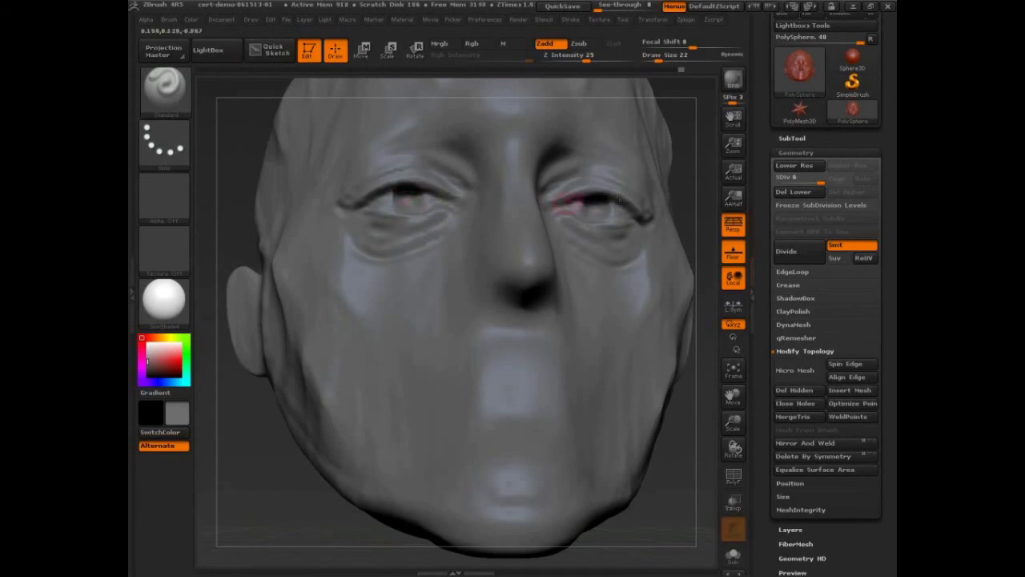
# Refine the lower eyelids and the folds beneath both eyes, finishing with a draw size of 26.
pyautogui.moveTo(712, 189); pyautogui.dragTo(690, 205)
pyautogui.press('s')
pyautogui.moveTo(440, 208); pyautogui.dragTo(451, 209)
pyautogui.moveTo(260, 425); pyautogui.dragTo(266, 410)
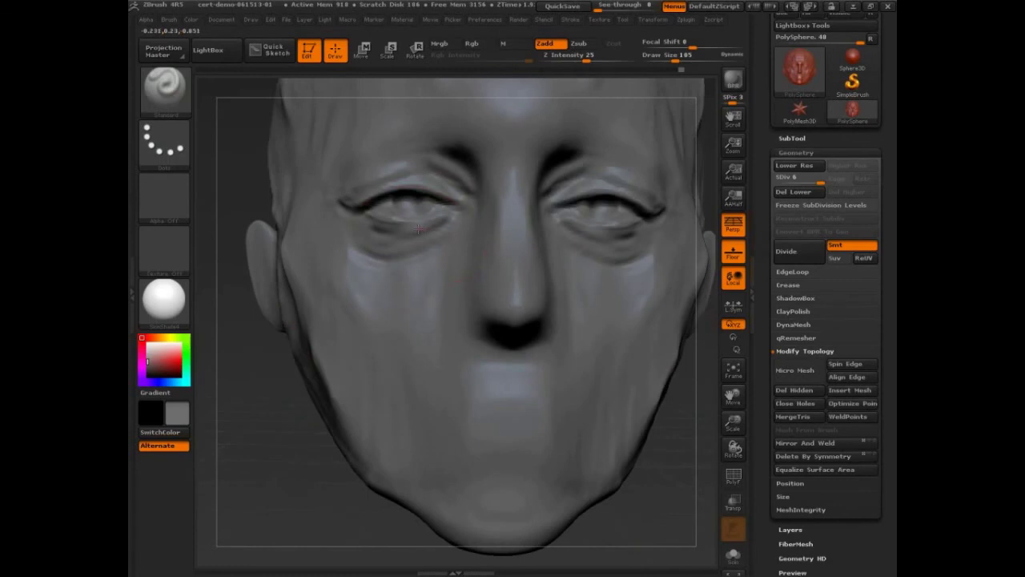
pyautogui.press('s')
pyautogui.moveTo(431, 230)
pyautogui.mouseDown()
pyautogui.moveTo(374, 228)
pyautogui.moveTo(418, 229)
pyautogui.moveTo(383, 232)
pyautogui.mouseUp()
# Compare the head's eye detail at subdivision levels 4 and 6, ending on level 4.
pyautogui.doubleClick(798, 168)
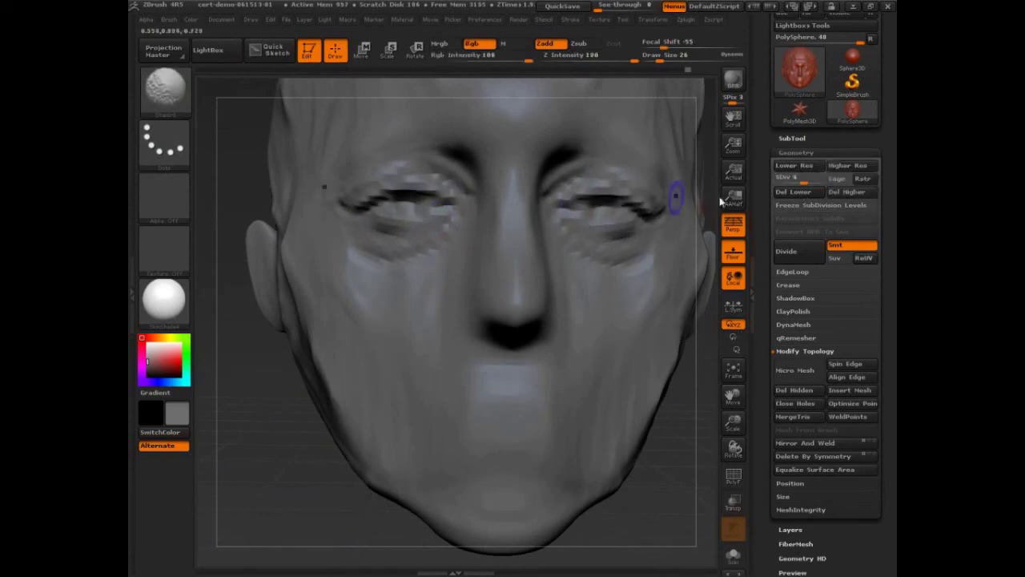
pyautogui.click(851, 165)
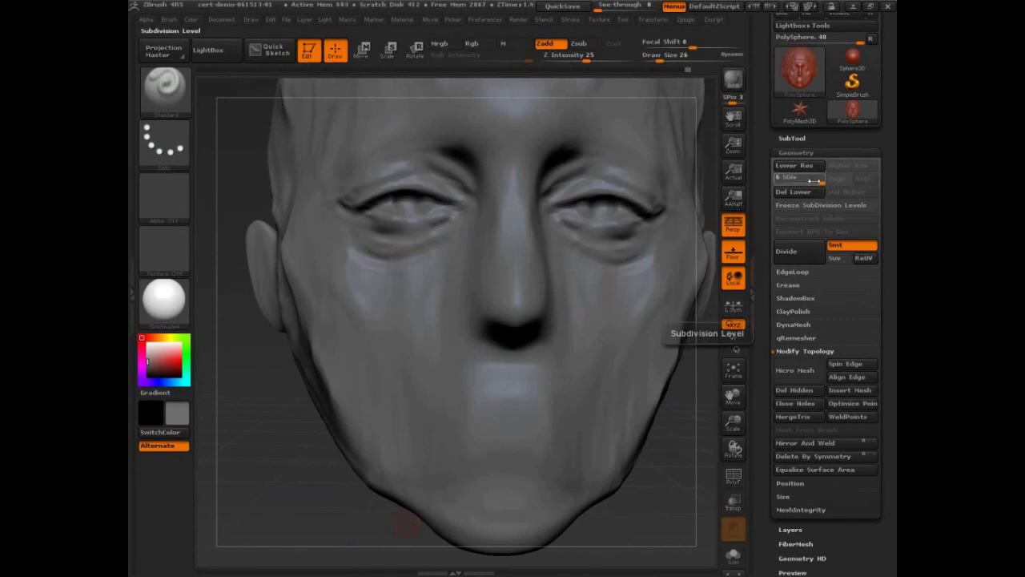
pyautogui.moveTo(813, 182)
pyautogui.mouseDown()
pyautogui.moveTo(781, 182)
pyautogui.moveTo(804, 182)
pyautogui.mouseUp()
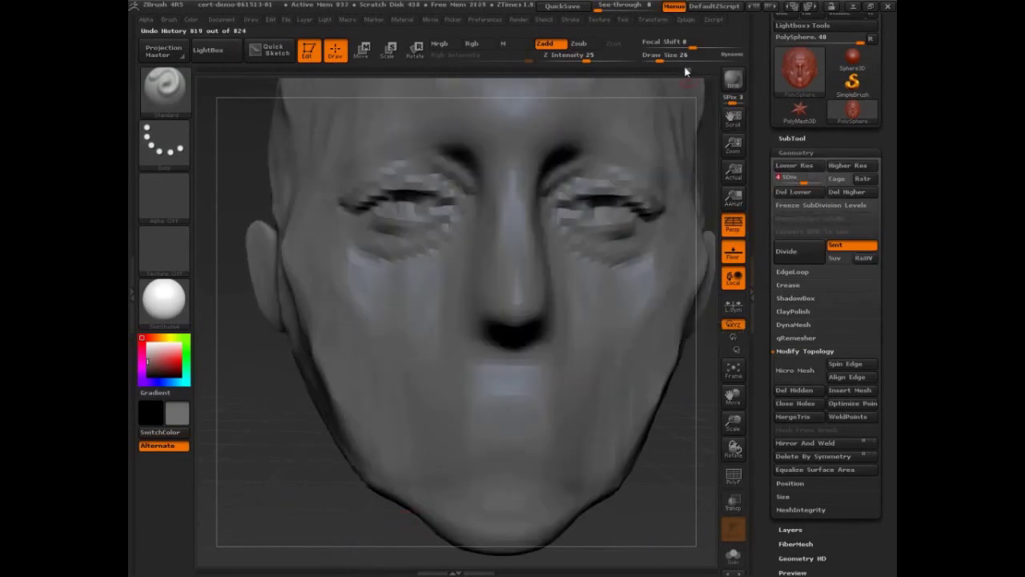